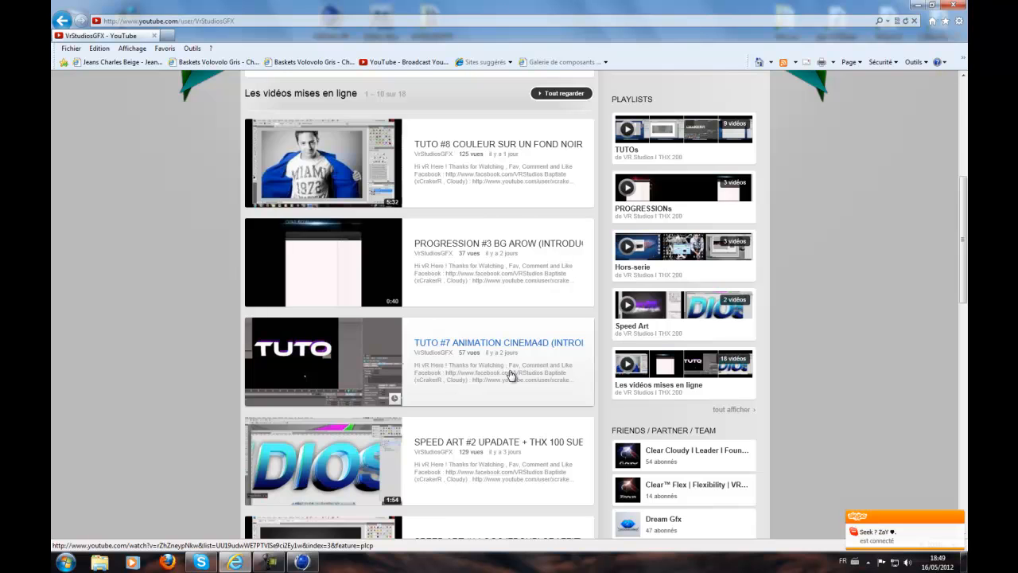
# Step: Look over the VR Studios I THX 200 channel page and its list of uploaded videos
pyautogui.scroll(2, 588, 378)
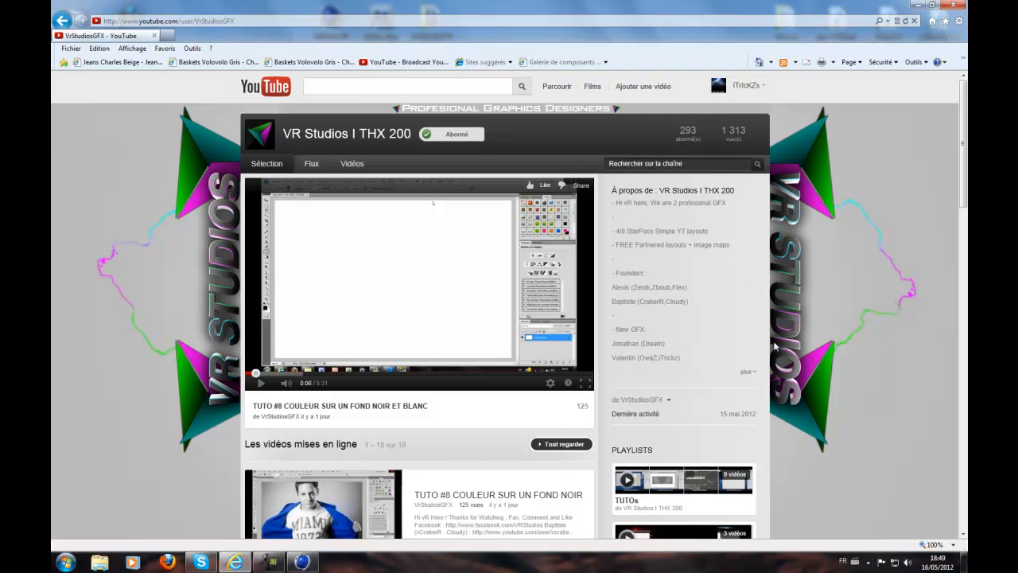
pyautogui.scroll(-3, 788, 310)
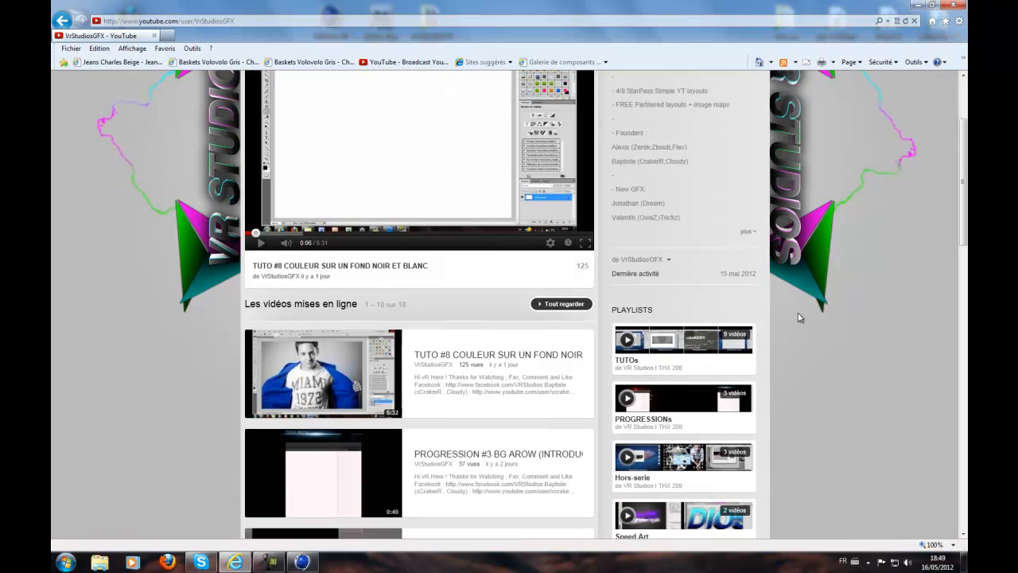
pyautogui.scroll(-4, 798, 311)
pyautogui.scroll(7, 799, 312)
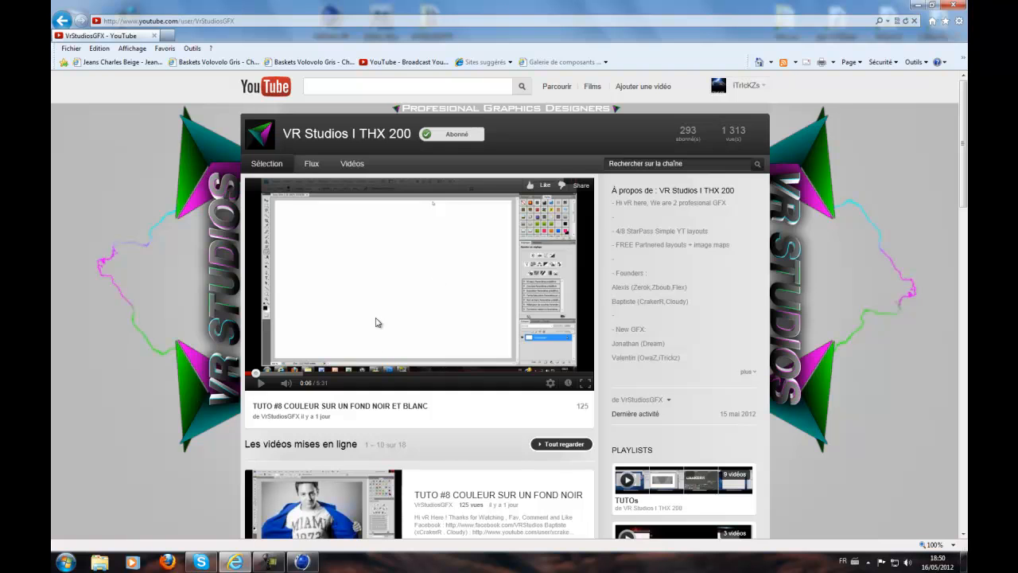
pyautogui.scroll(-3, 377, 349)
pyautogui.scroll(3, 429, 338)
pyautogui.scroll(-4, 418, 284)
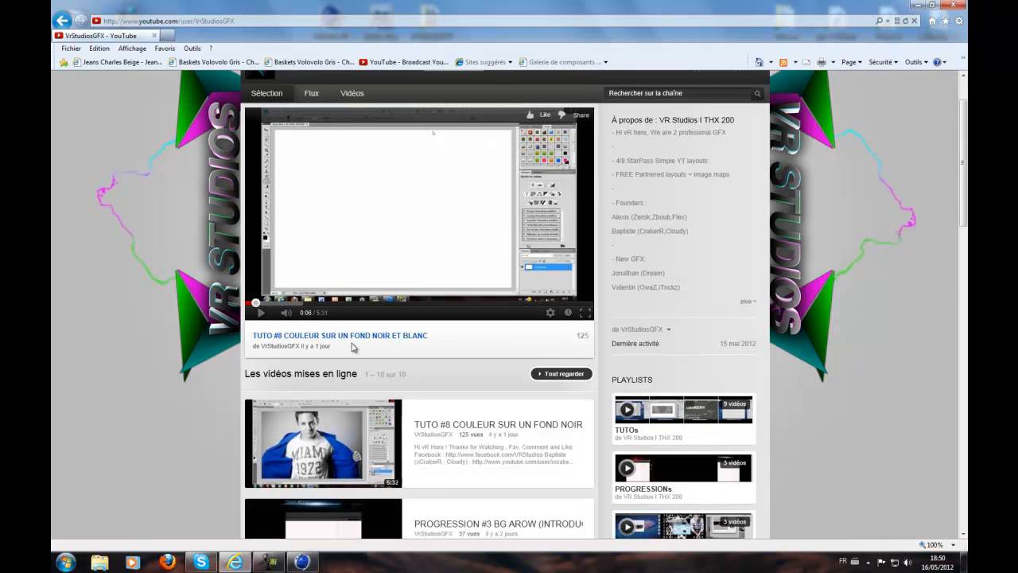
pyautogui.scroll(2, 453, 329)
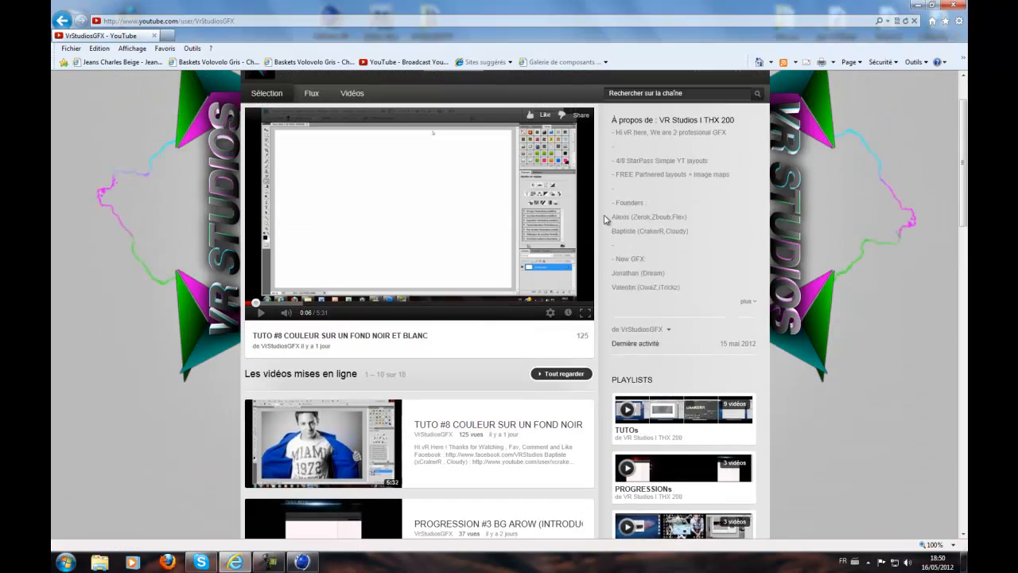
# Step: Switch to CINEMA 4D and add a MoGraph Mo Texte object to the empty scene
pyautogui.click(915, 4)
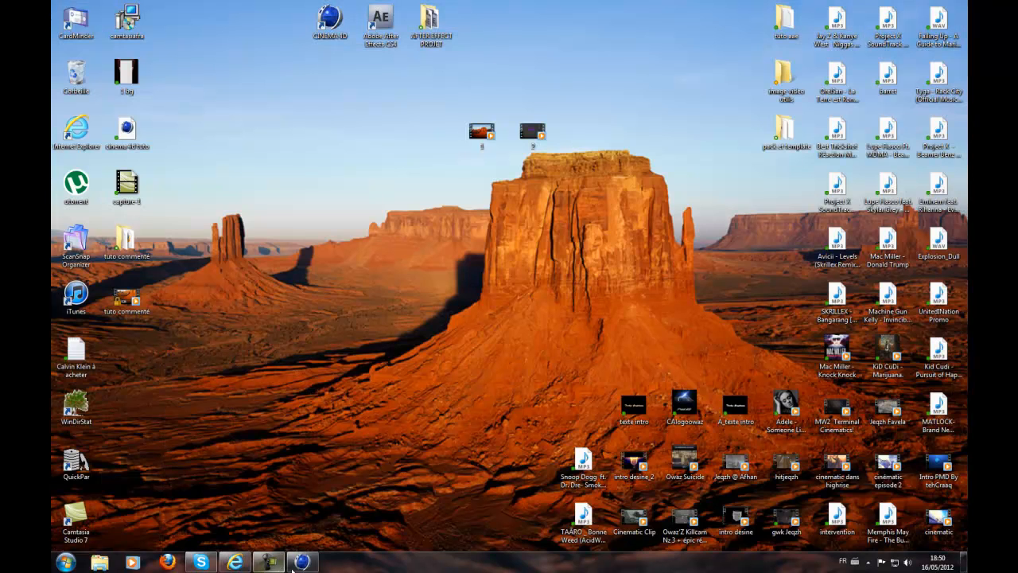
pyautogui.click(314, 563)
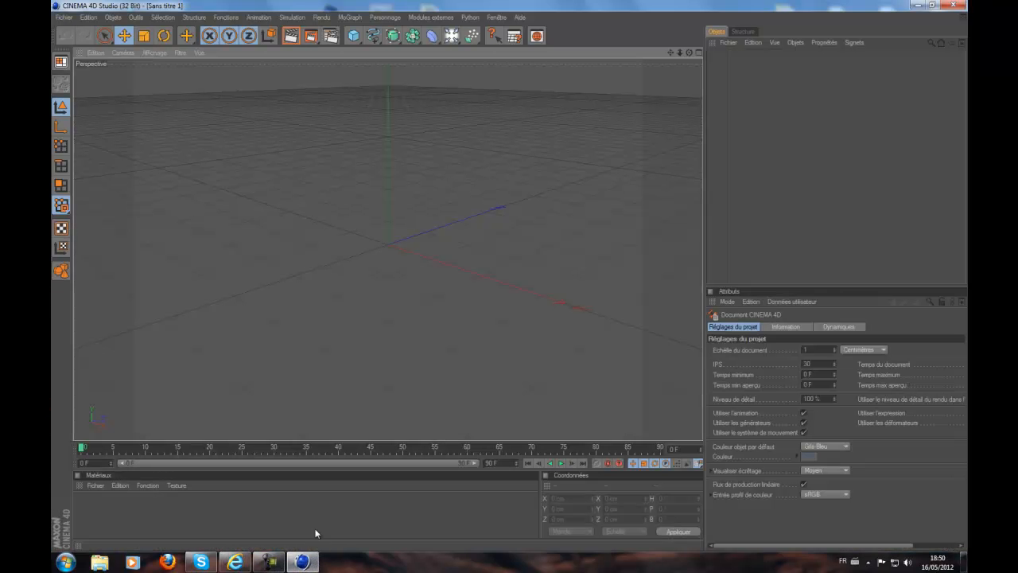
pyautogui.click(350, 18)
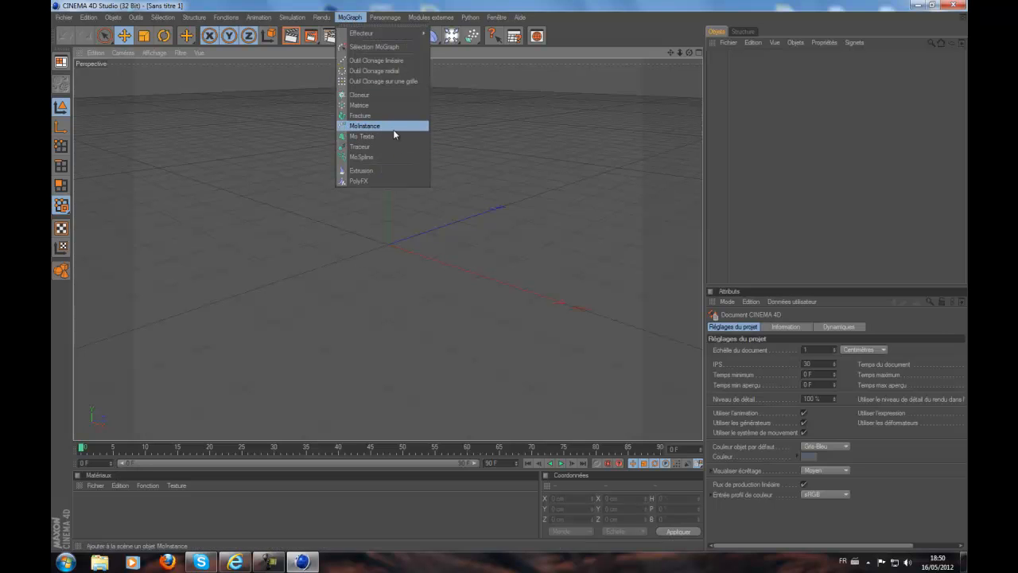
pyautogui.click(399, 137)
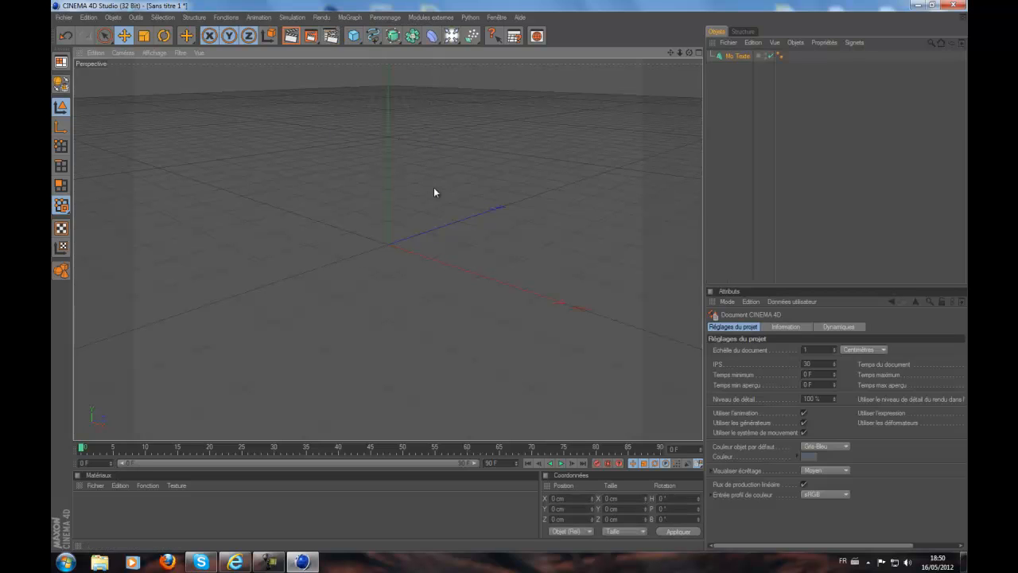
pyautogui.click(350, 17)
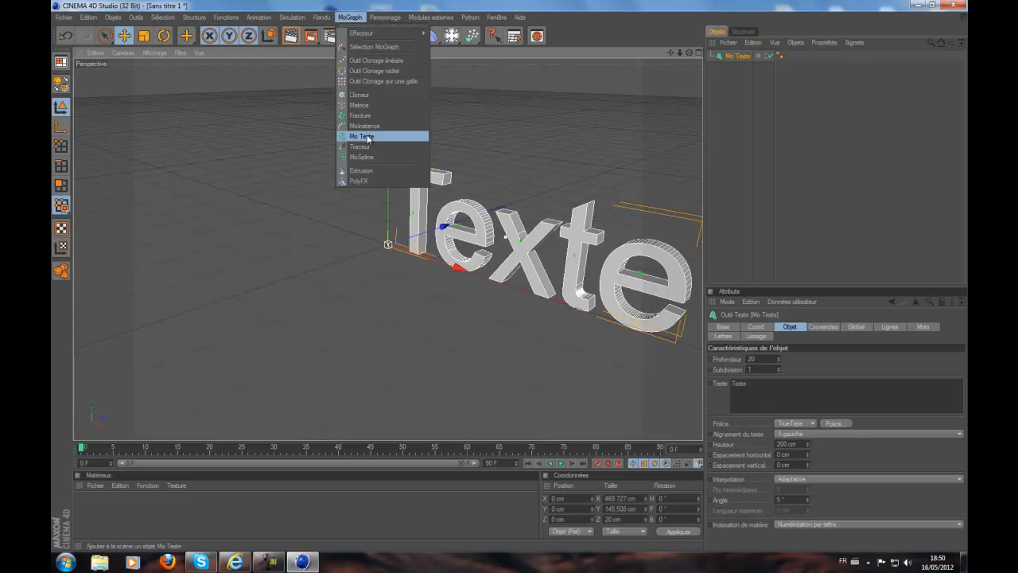
pyautogui.click(350, 18)
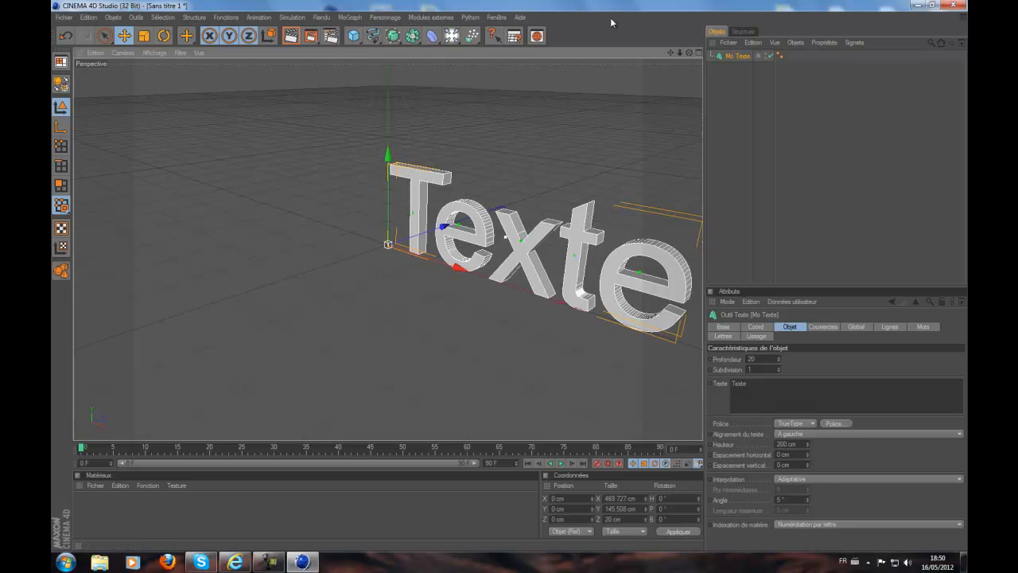
# Step: Set the text object's depth to 80, its text to "itrickzs" and its alignment to Centré
pyautogui.click(751, 359)
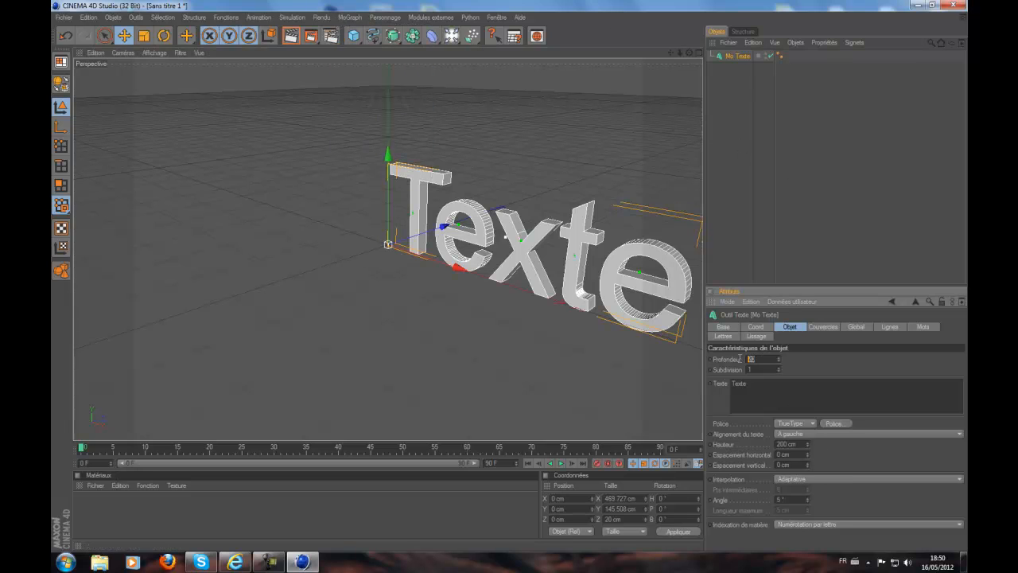
pyautogui.write('5')
pyautogui.click(751, 381)
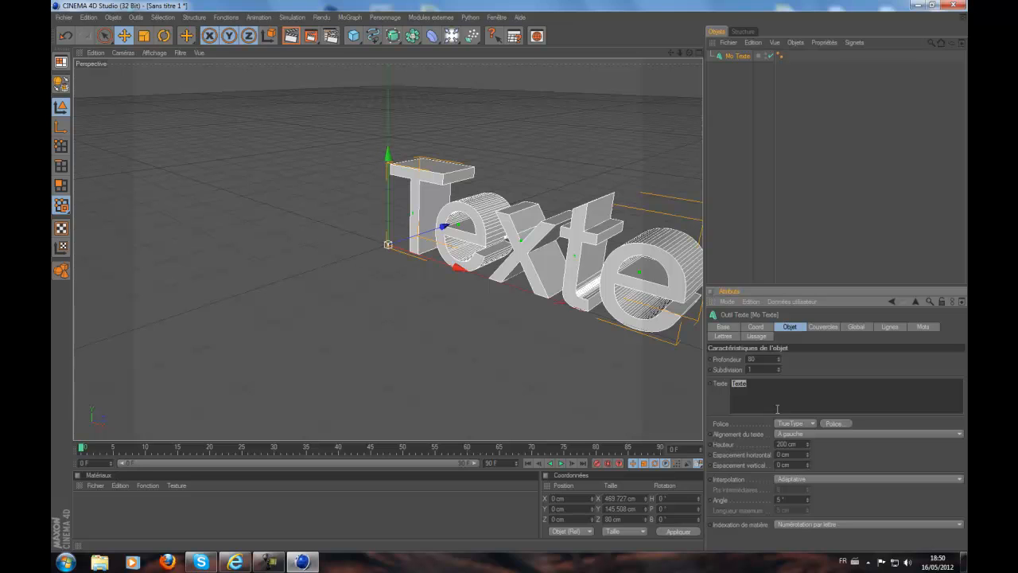
pyautogui.press('BackSpace')
pyautogui.click(845, 434)
pyautogui.click(841, 466)
# Step: Change the text's font to Transformers in the Gras style
pyautogui.moveTo(689, 53); pyautogui.dragTo(509, 280)
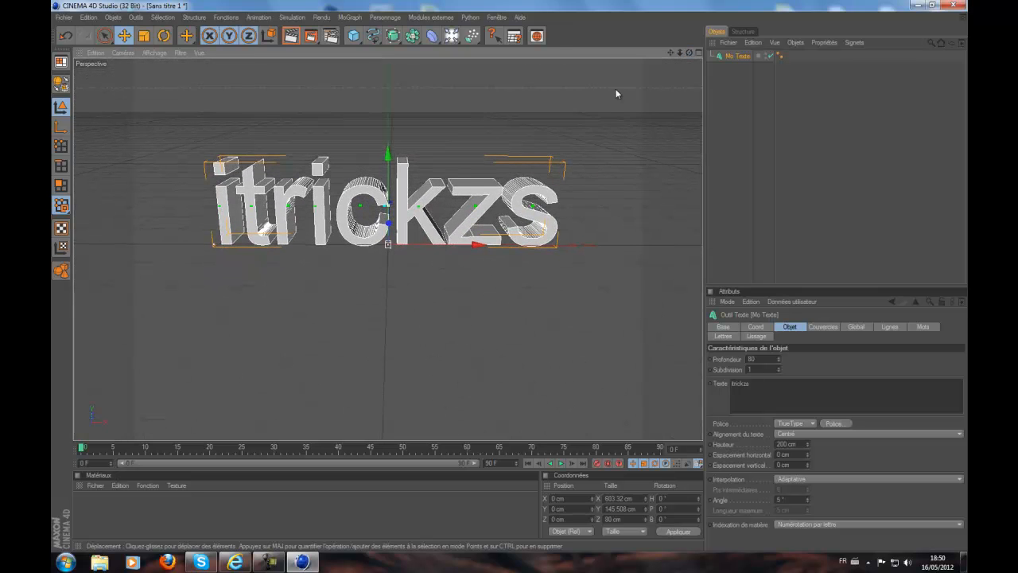
pyautogui.moveTo(671, 53); pyautogui.dragTo(515, 289)
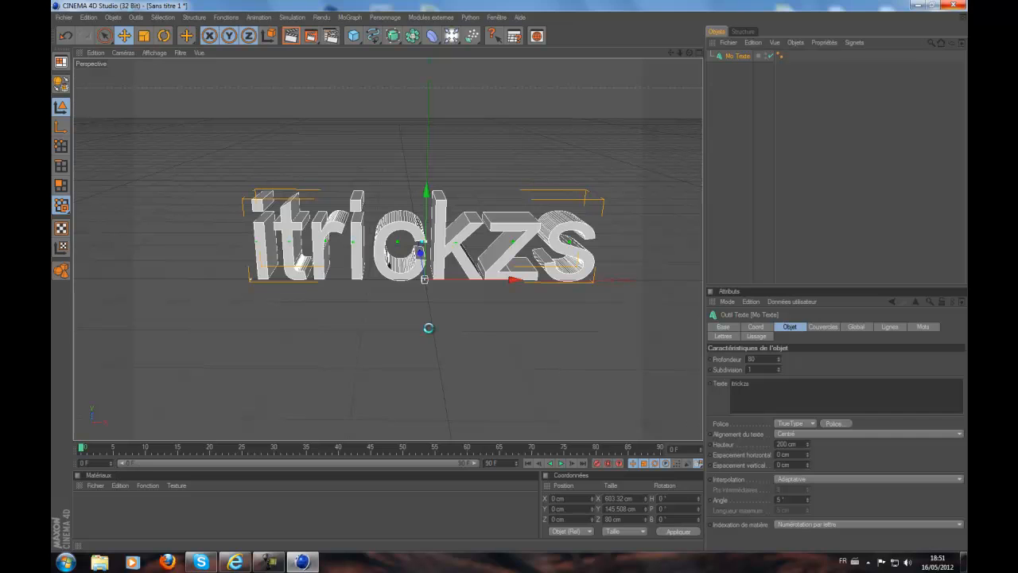
pyautogui.moveTo(163, 132); pyautogui.dragTo(159, 157)
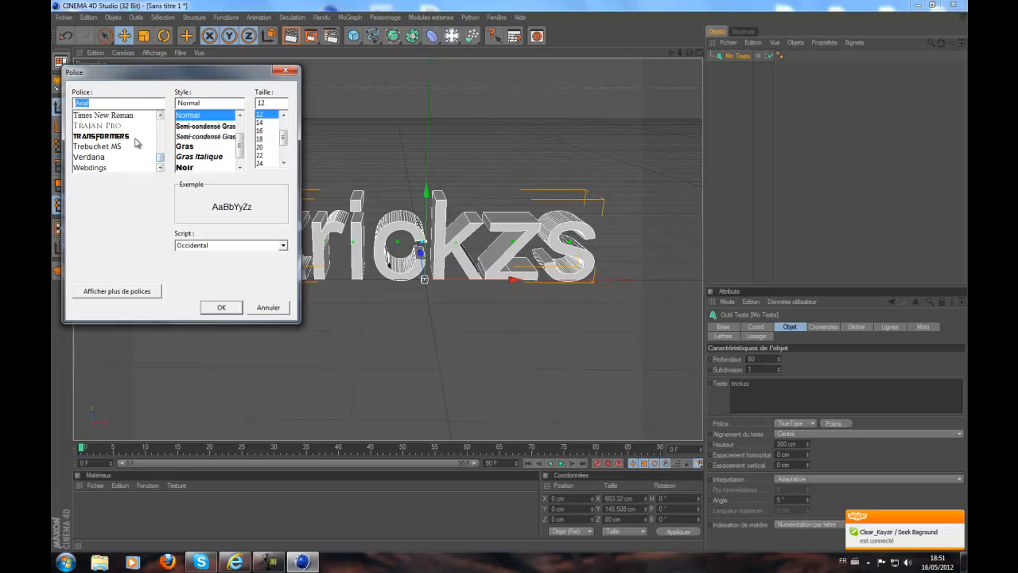
pyautogui.click(136, 138)
pyautogui.scroll(-1, 139, 166)
pyautogui.scroll(-1, 139, 166)
pyautogui.scroll(10, 141, 166)
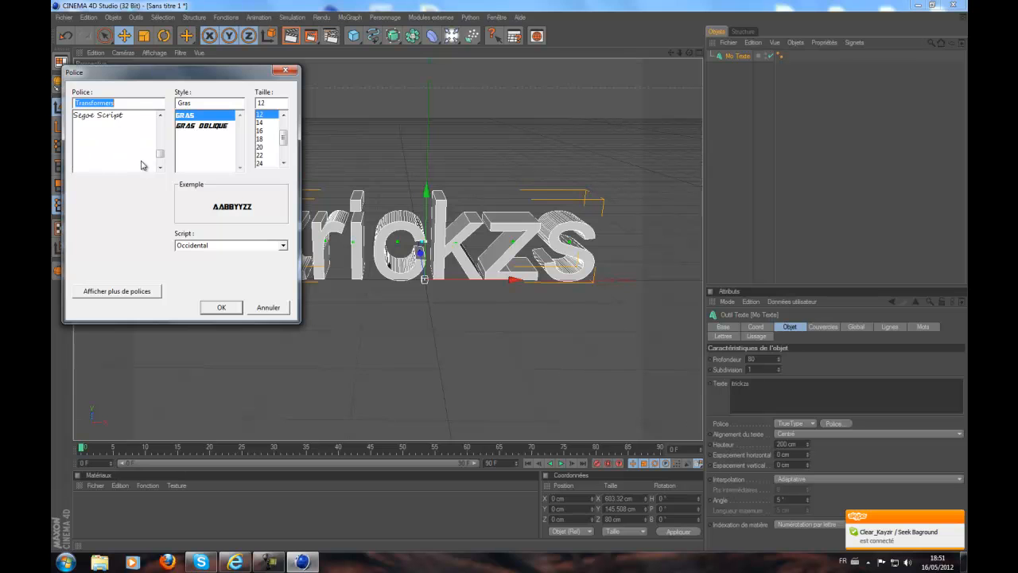
pyautogui.scroll(1, 141, 165)
pyautogui.scroll(-4, 140, 166)
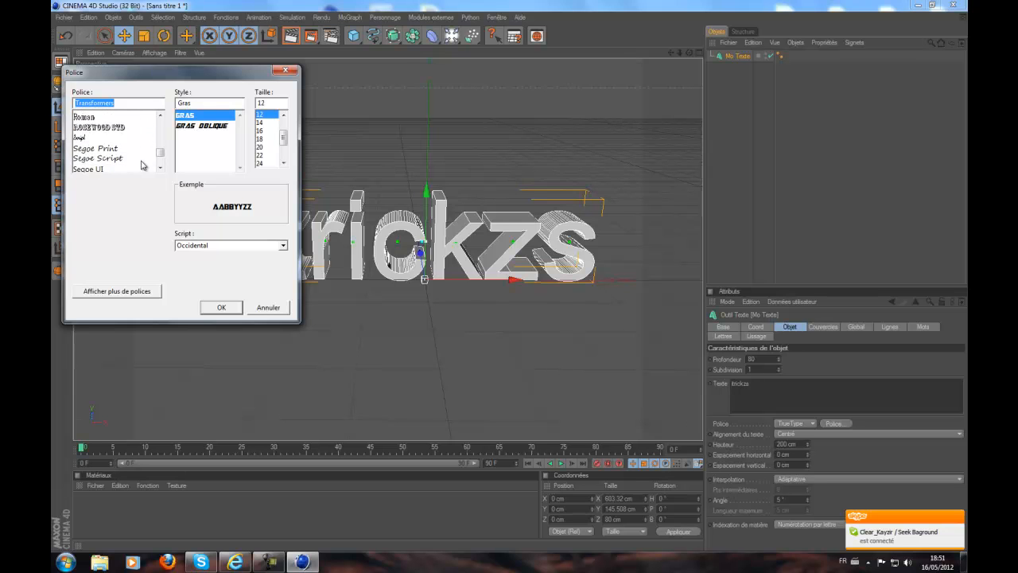
pyautogui.click(222, 306)
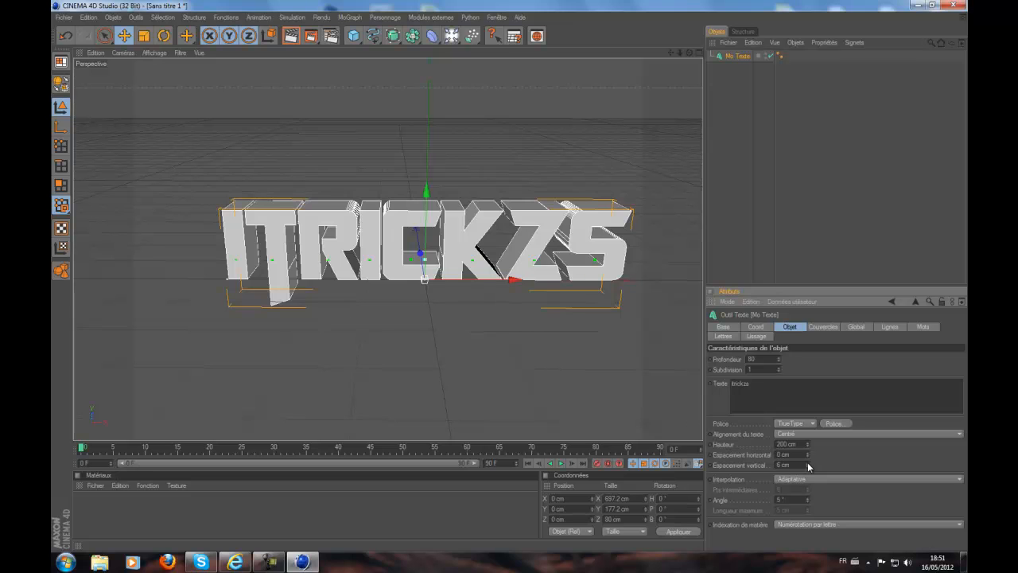
# Step: Set the text's horizontal spacing to 13 cm and its vertical spacing to 20 cm
pyautogui.moveTo(807, 463); pyautogui.dragTo(810, 463)
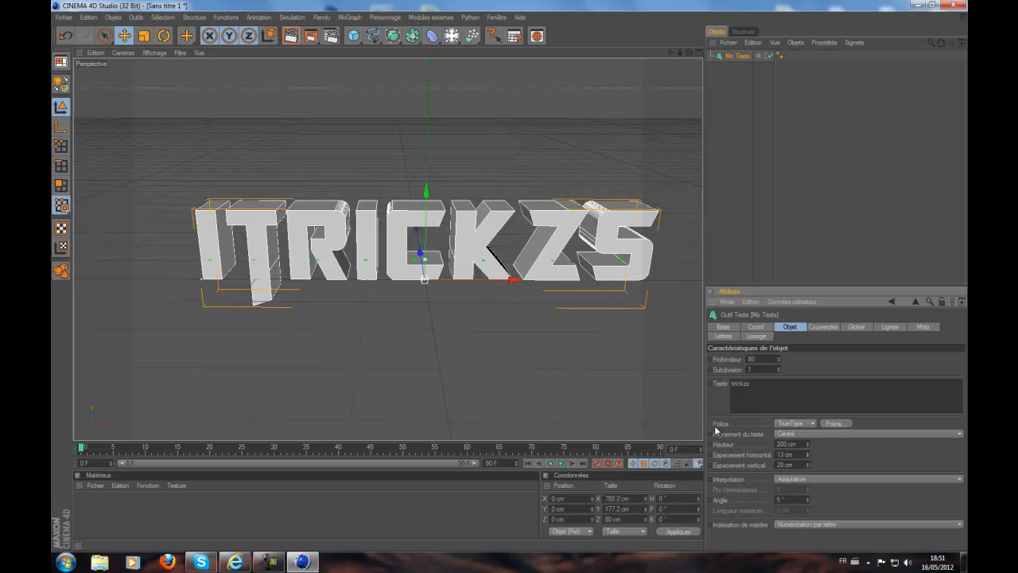
pyautogui.click(746, 96)
pyautogui.click(737, 57)
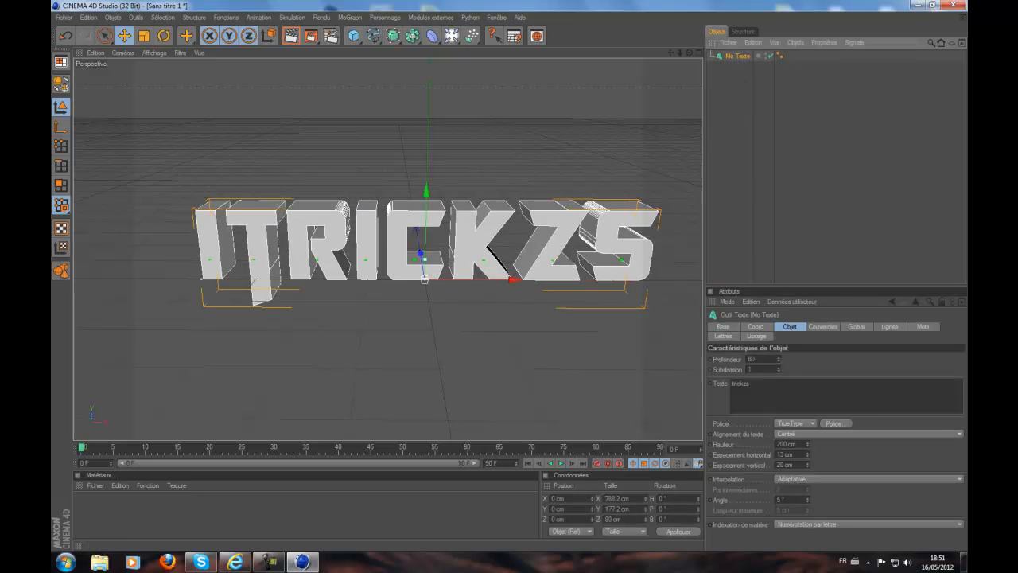
# Step: Create a new material and set its colour to golden yellow, RGB 255, 204, 0
pyautogui.click(278, 511)
pyautogui.doubleClick(191, 500)
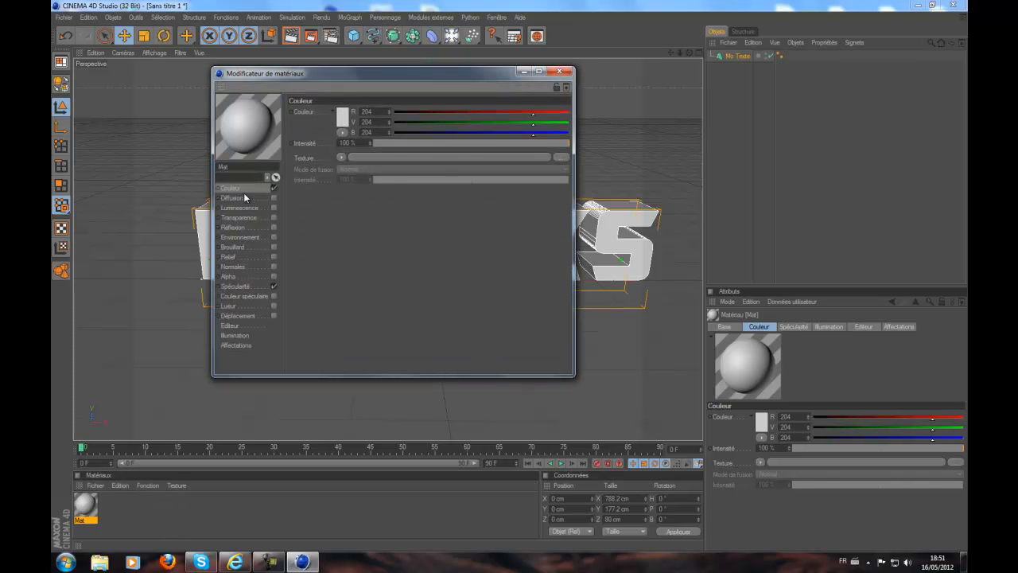
pyautogui.click(338, 116)
pyautogui.moveTo(351, 76); pyautogui.dragTo(419, 78)
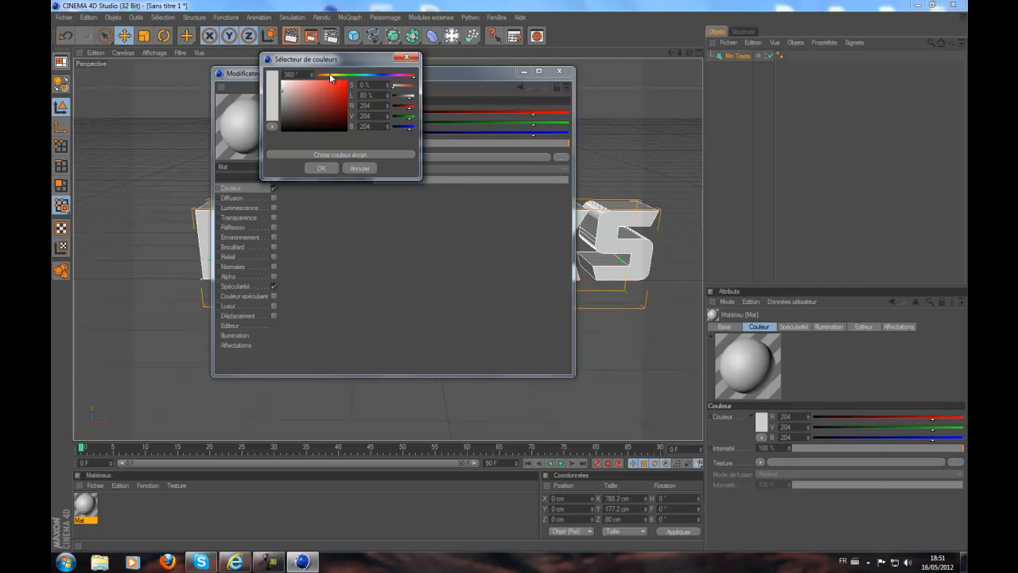
pyautogui.click(330, 76)
pyautogui.click(346, 79)
pyautogui.click(330, 169)
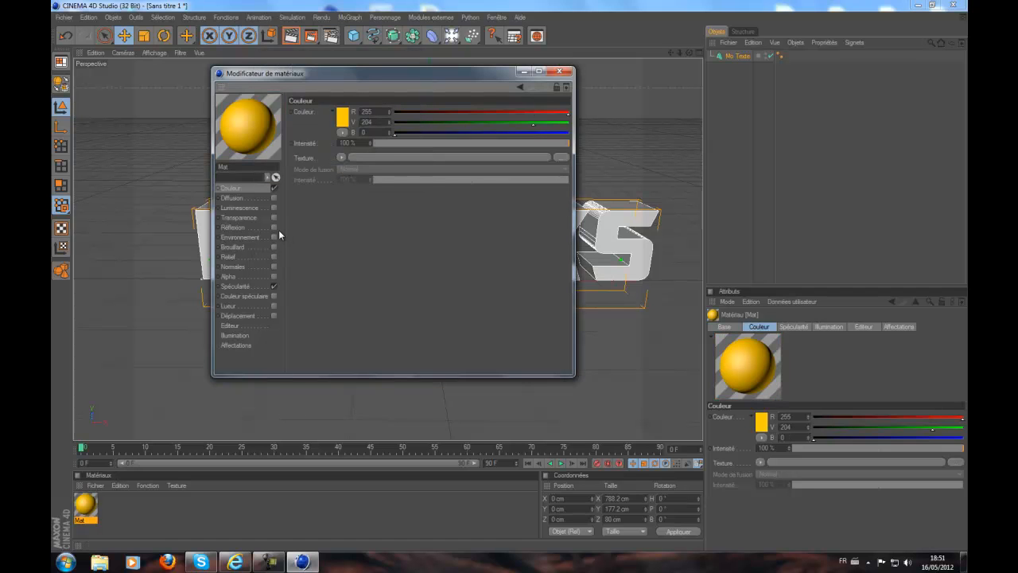
# Step: Enable the material's reflection at 20% intensity with a Fresnel texture at 21% intensity, and close the material editor
pyautogui.click(278, 228)
pyautogui.moveTo(412, 143); pyautogui.dragTo(419, 141)
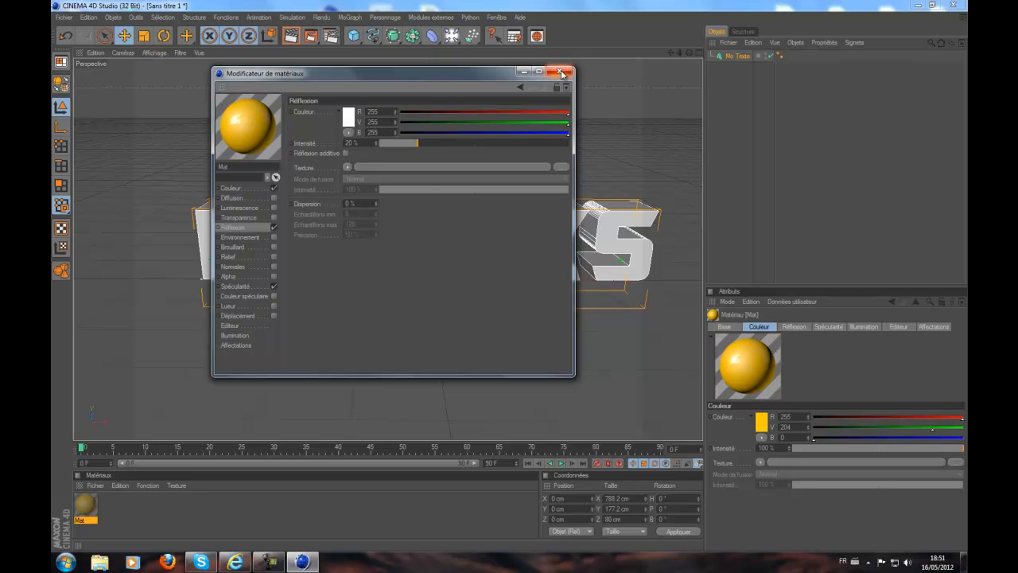
pyautogui.click(346, 167)
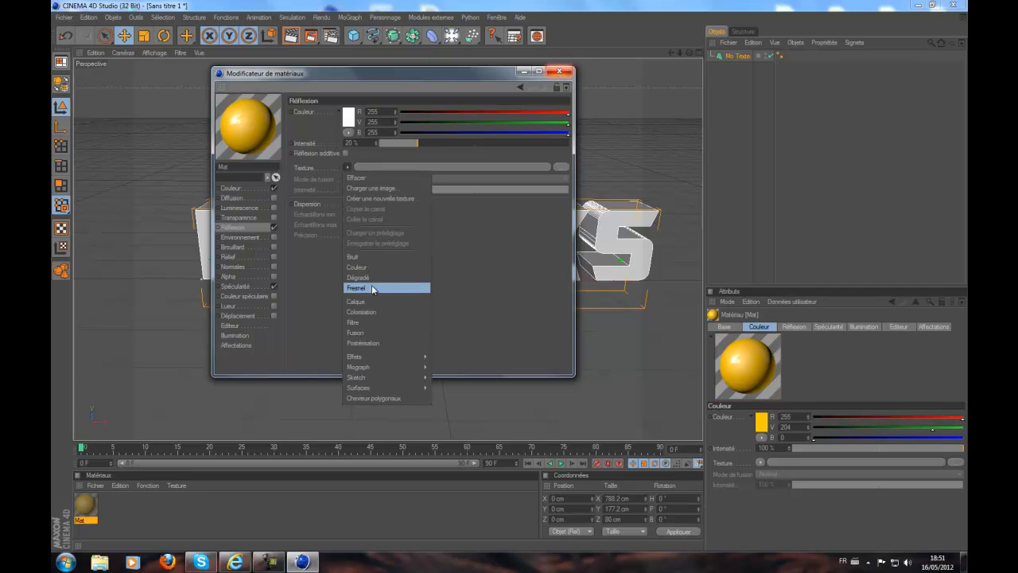
pyautogui.click(361, 286)
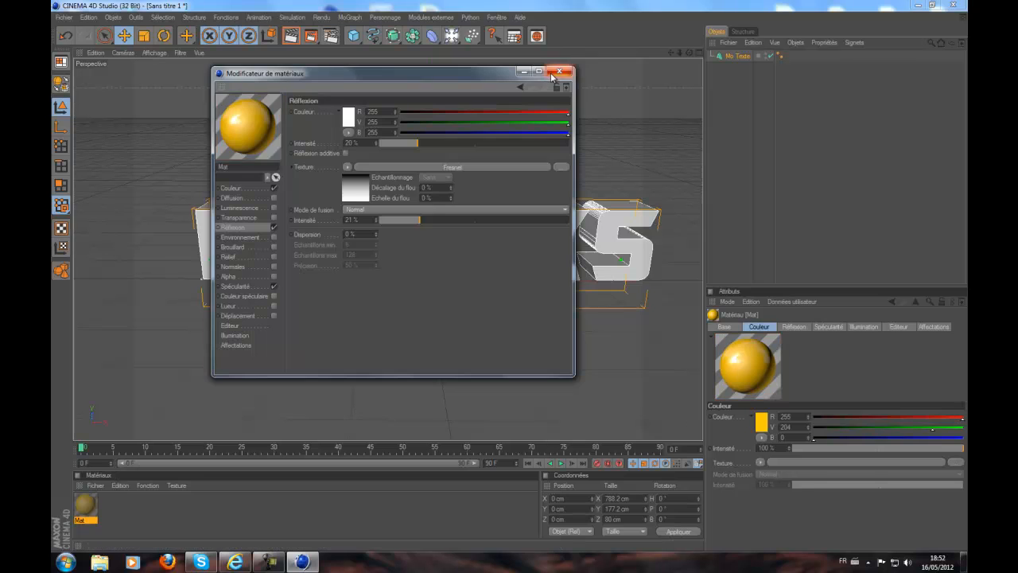
pyautogui.click(559, 71)
# Step: Apply the yellow material to the Mo Texte object and render the view to check it
pyautogui.moveTo(96, 507); pyautogui.dragTo(737, 62)
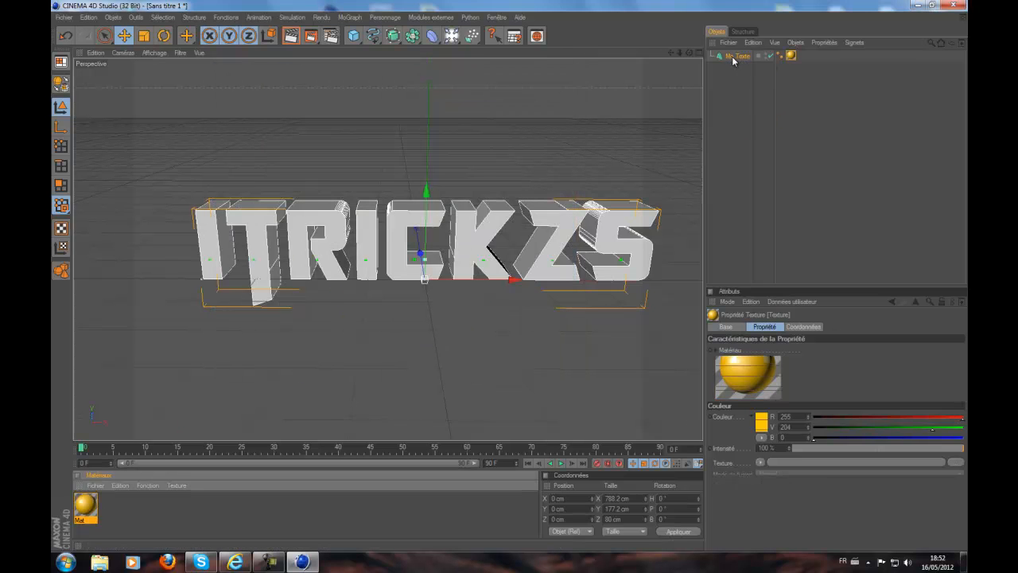
pyautogui.click(291, 37)
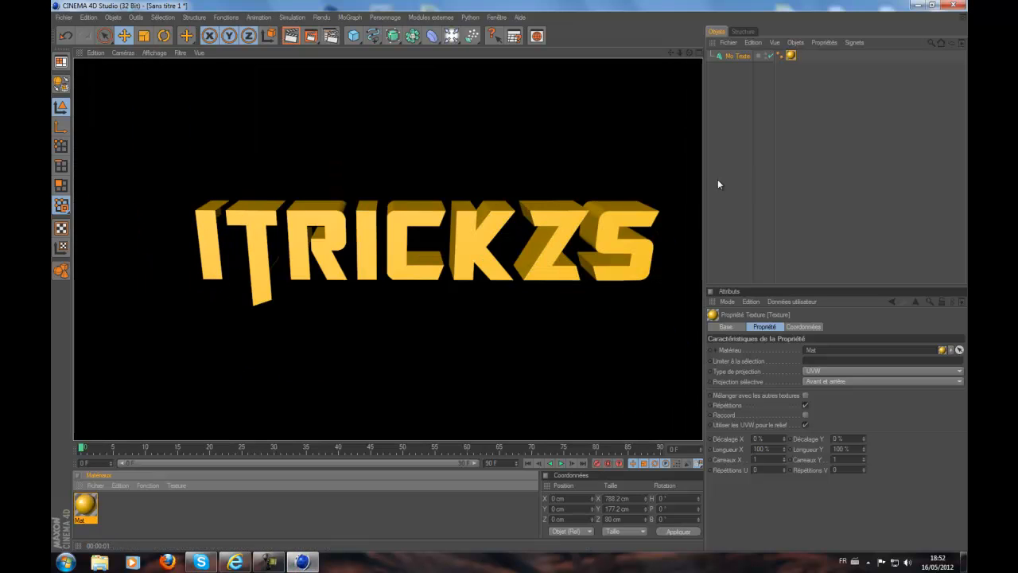
pyautogui.click(736, 182)
pyautogui.click(244, 512)
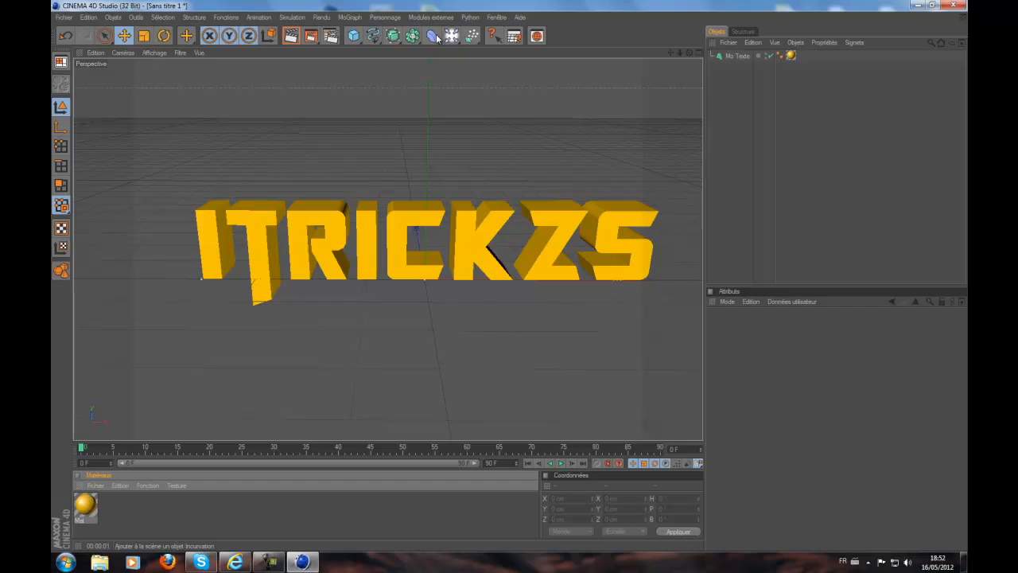
# Step: Add an Explosion deformer to the scene and keep it below Mo Texte at the same hierarchy level
pyautogui.moveTo(434, 36); pyautogui.dragTo(713, 89)
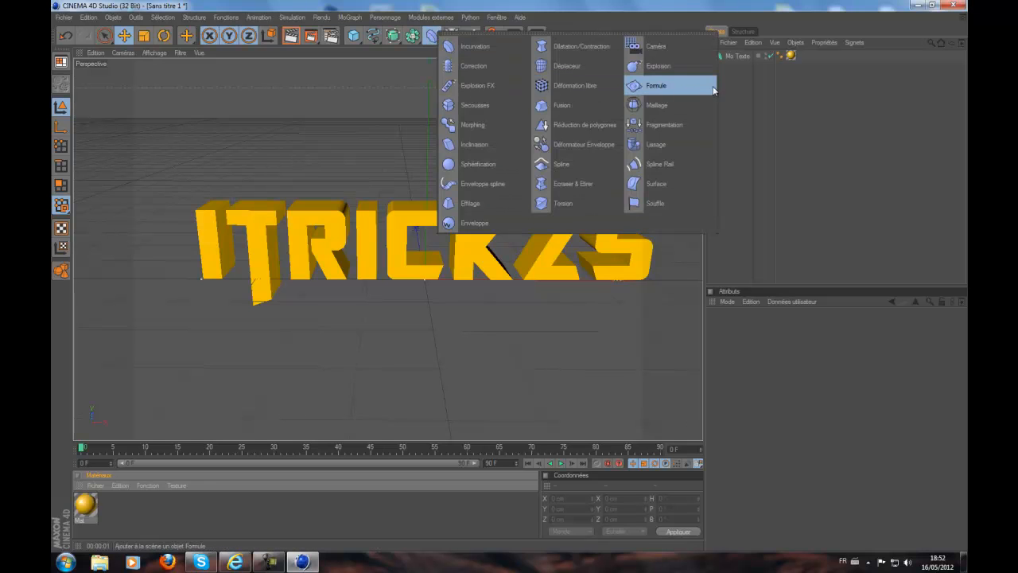
pyautogui.click(672, 69)
pyautogui.moveTo(735, 56); pyautogui.dragTo(746, 79)
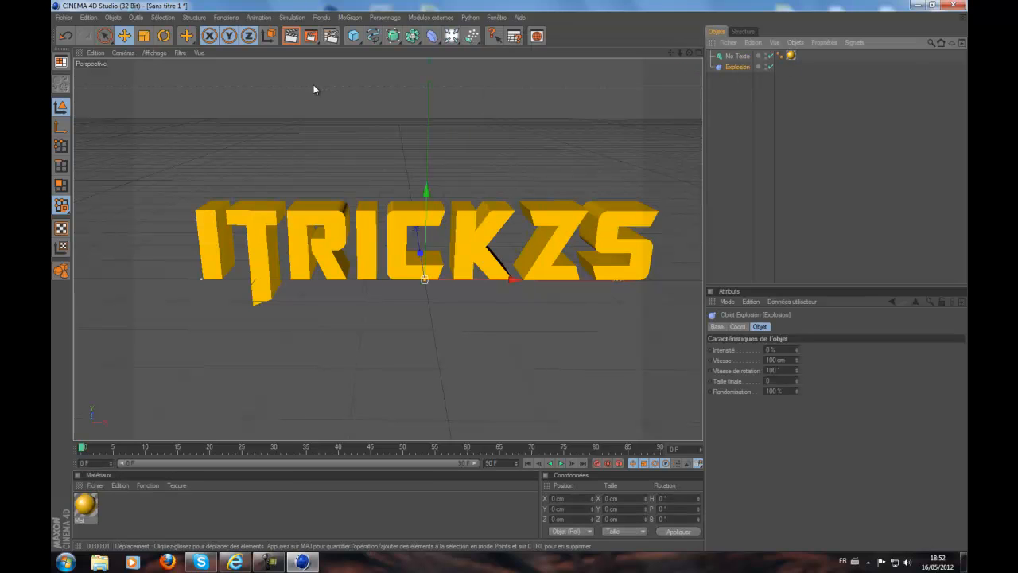
# Step: Add a Neutre object and make Mo Texte and Explosion its children
pyautogui.click(114, 19)
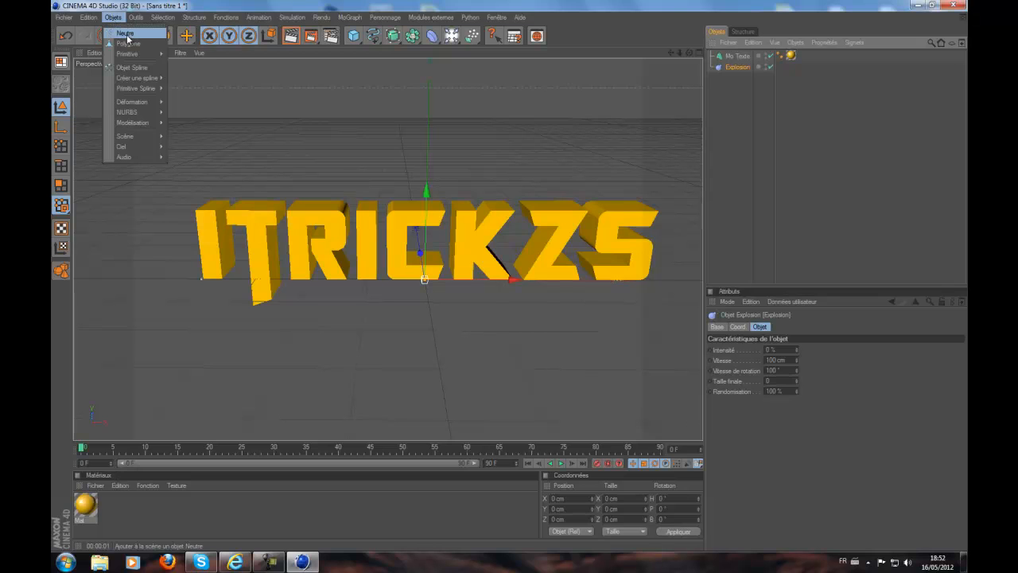
pyautogui.click(125, 34)
pyautogui.moveTo(738, 81); pyautogui.dragTo(734, 58)
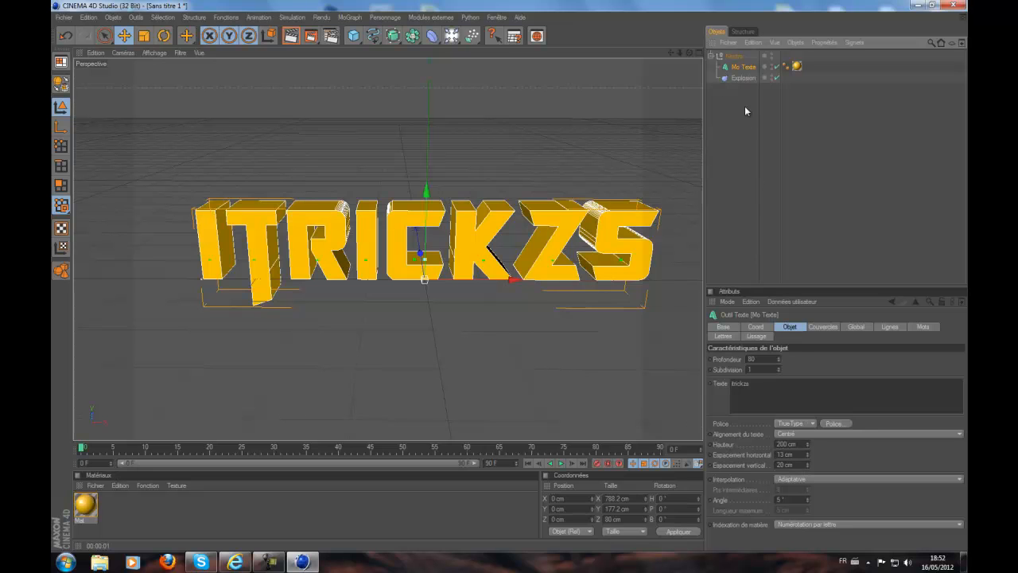
# Step: Set the Explosion deformer's intensity to 40%
pyautogui.click(740, 79)
pyautogui.doubleClick(786, 350)
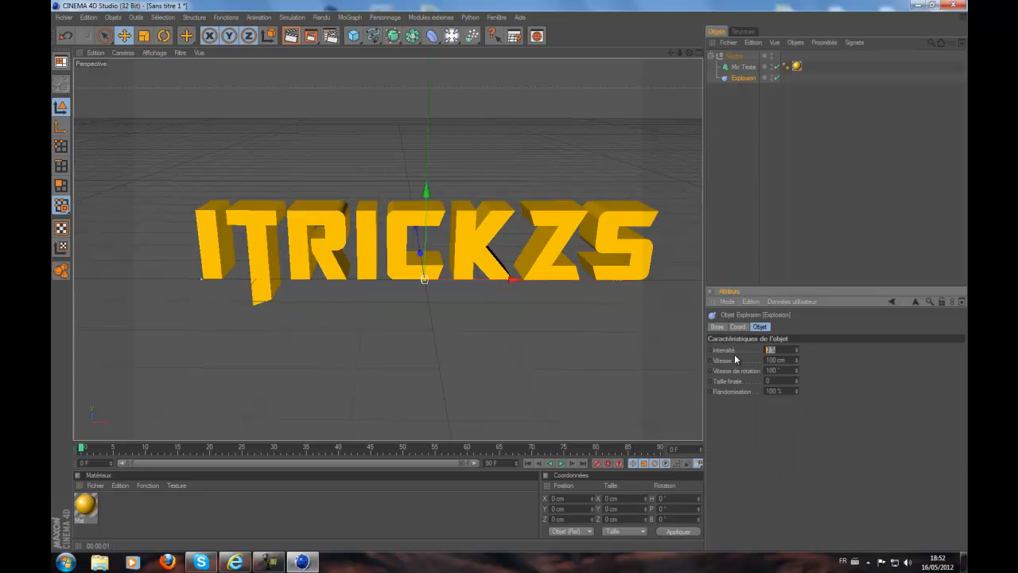
pyautogui.write('40')
pyautogui.press('Return')
pyautogui.scroll(-3, 527, 287)
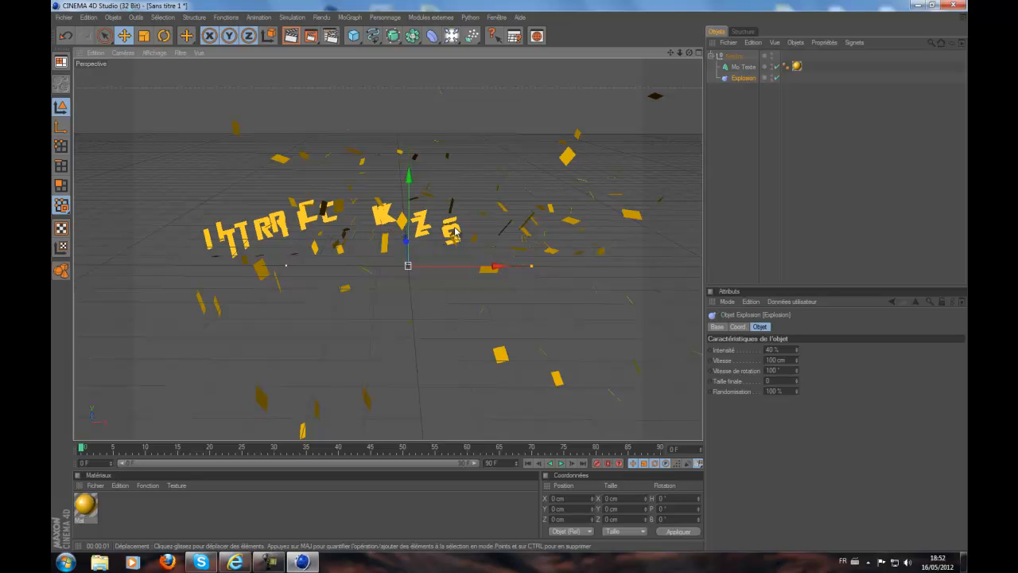
# Step: Set the Mo Texte object's subdivision to 4 and dismiss the Windows colour scheme prompt
pyautogui.click(744, 66)
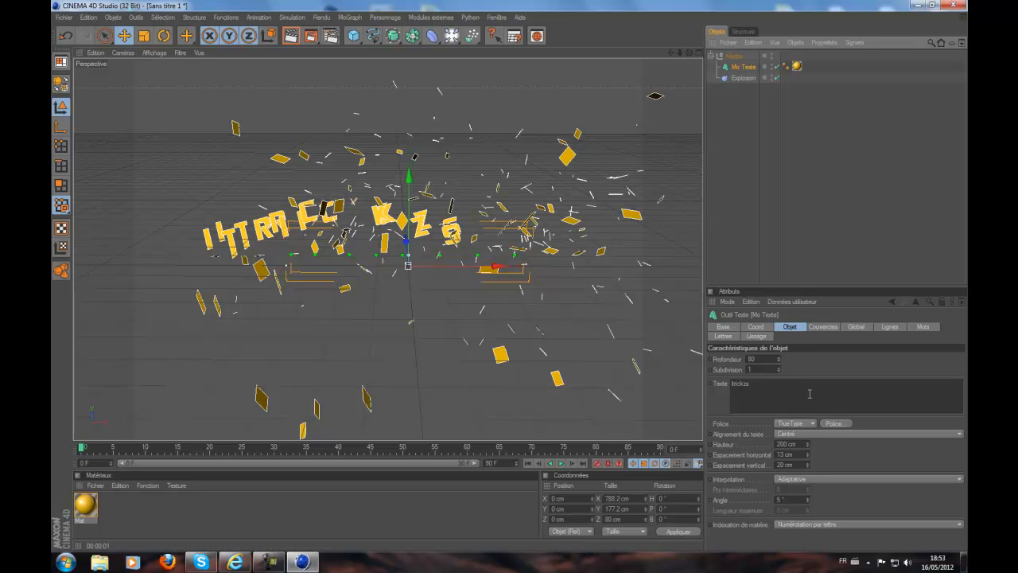
pyautogui.doubleClick(746, 369)
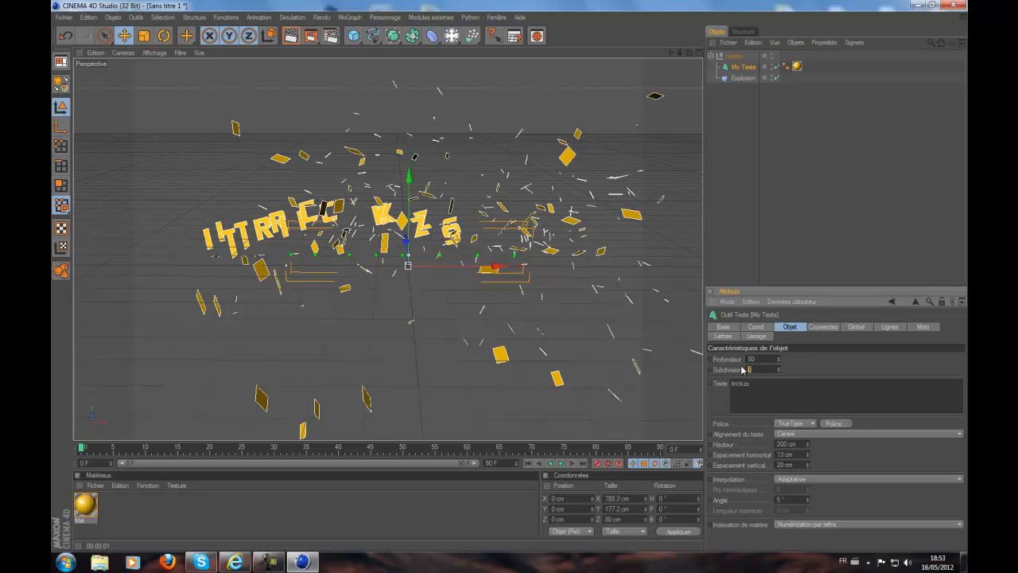
pyautogui.write('5')
pyautogui.press('Return')
pyautogui.write('4')
pyautogui.press('Return')
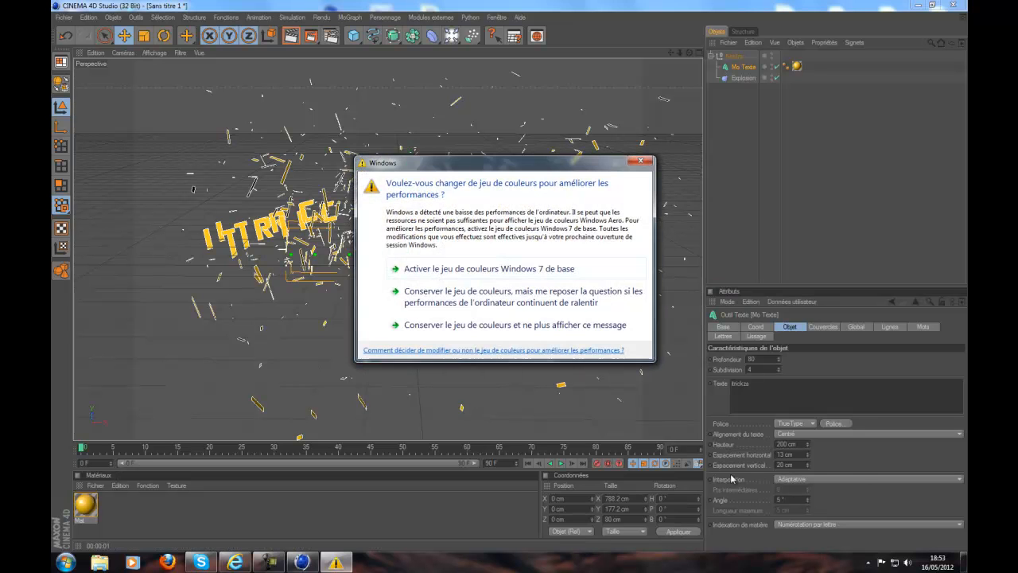
pyautogui.click(638, 165)
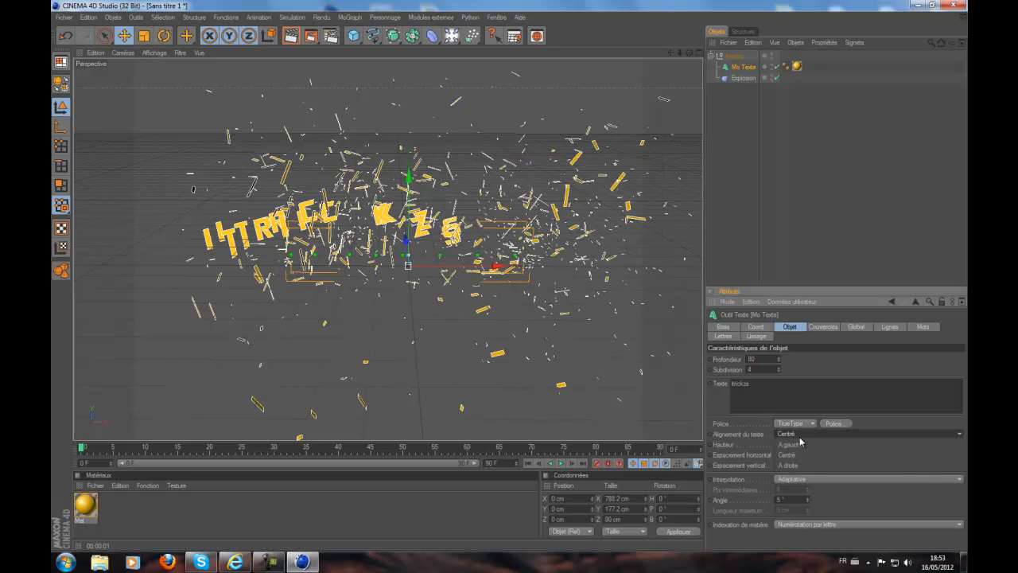
# Step: Change the text's interpolation to Uniforme with 50 intermediate points
pyautogui.click(833, 480)
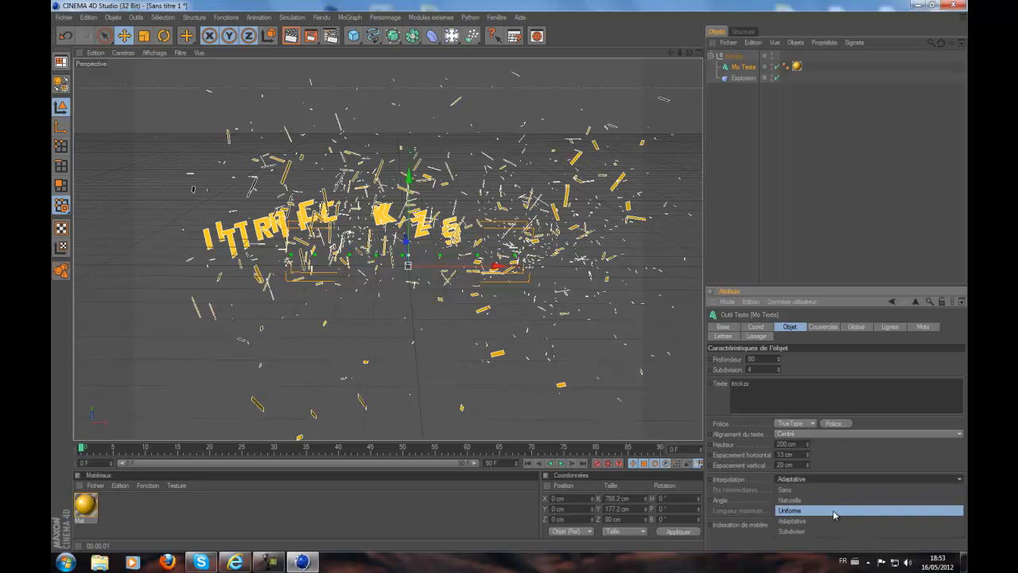
pyautogui.click(833, 510)
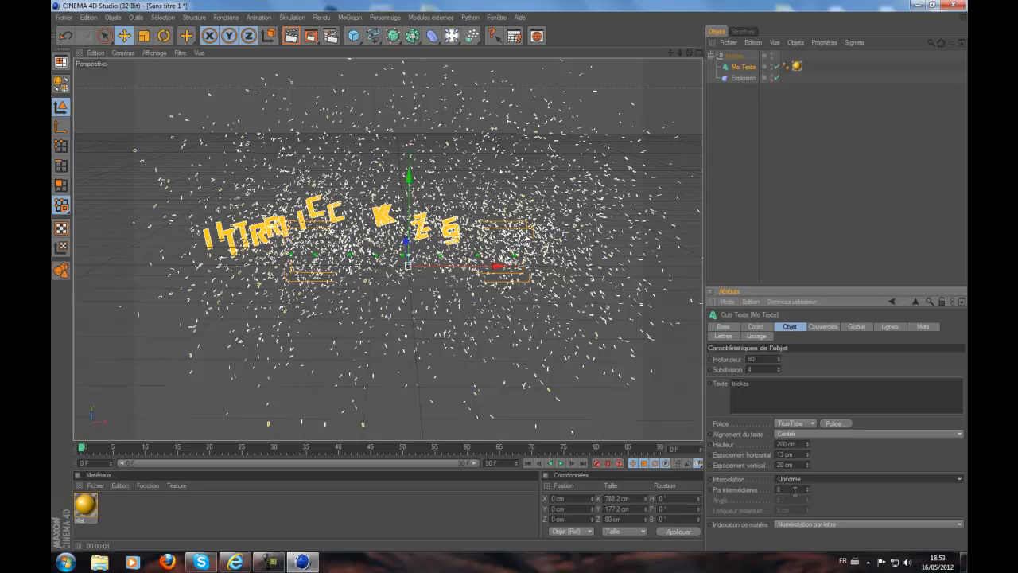
pyautogui.click(794, 491)
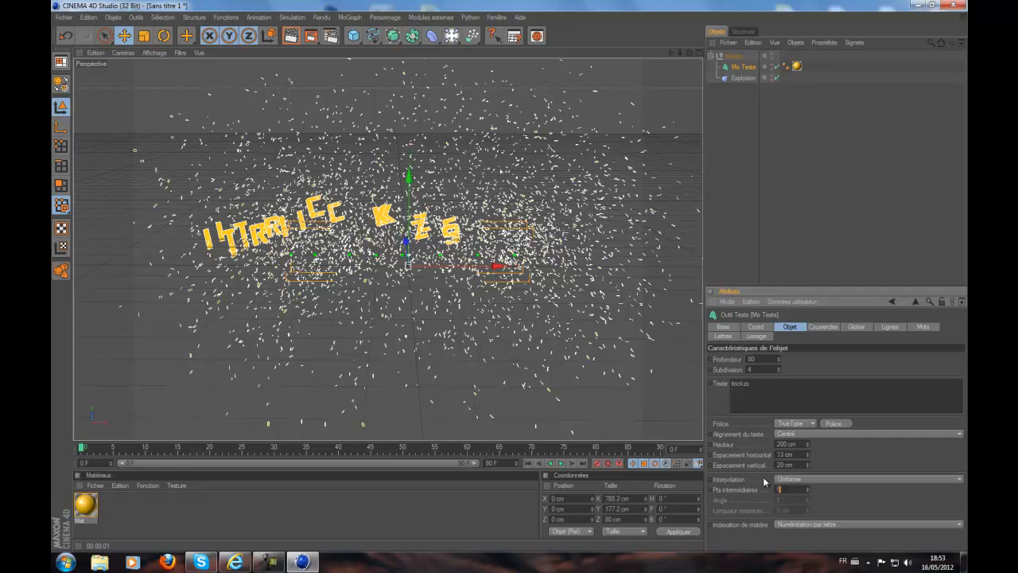
pyautogui.write('50')
pyautogui.press('Return')
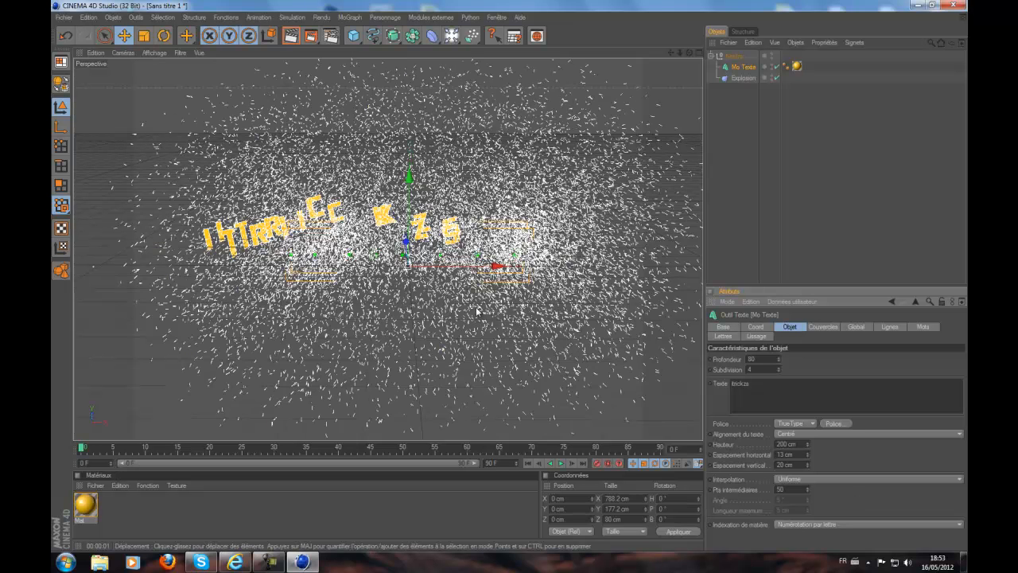
pyautogui.scroll(-2, 475, 308)
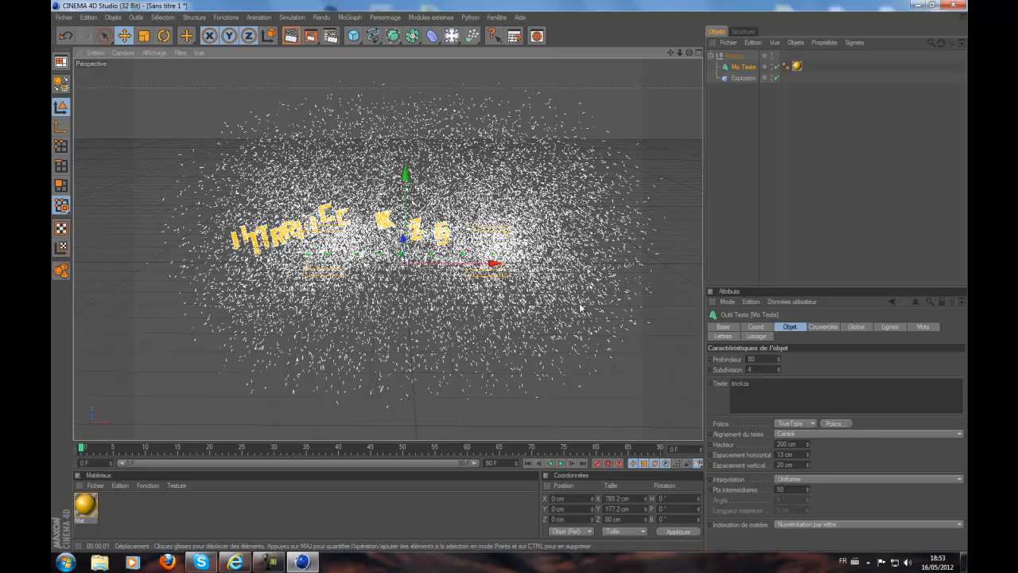
# Step: Set both the start and end caps of the text to Couvercle et biseau
pyautogui.click(823, 327)
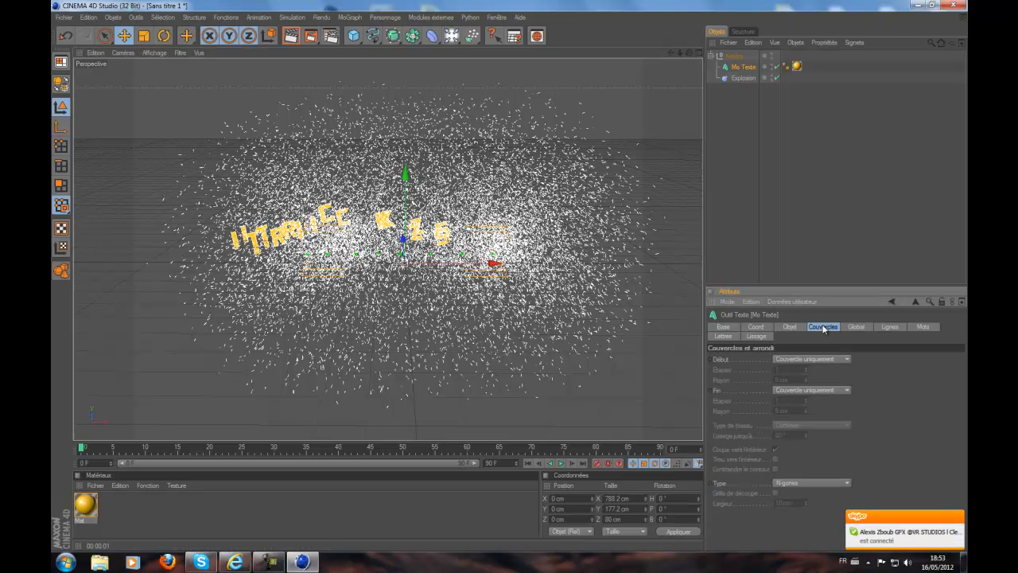
pyautogui.click(844, 361)
pyautogui.click(829, 390)
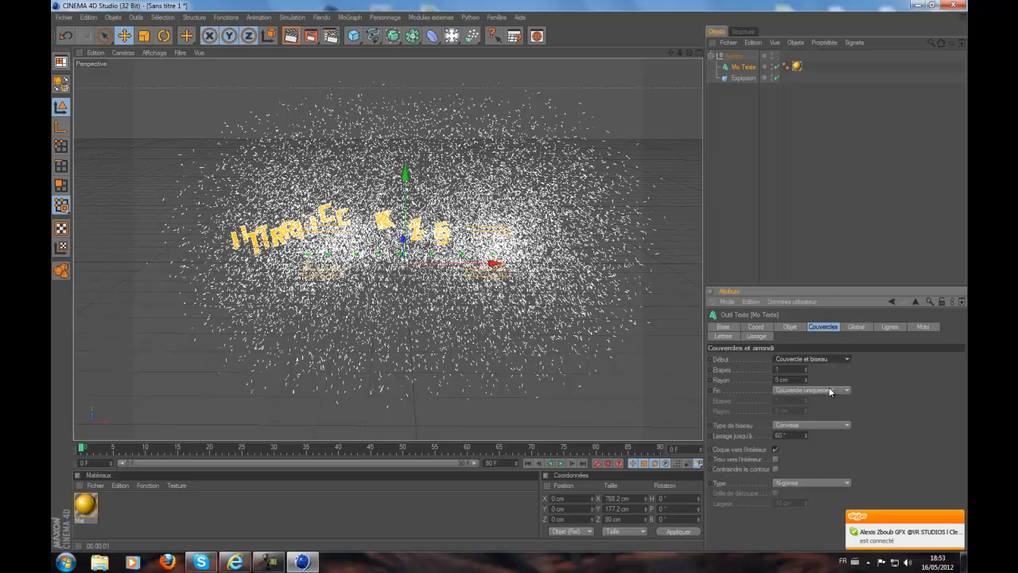
pyautogui.click(825, 430)
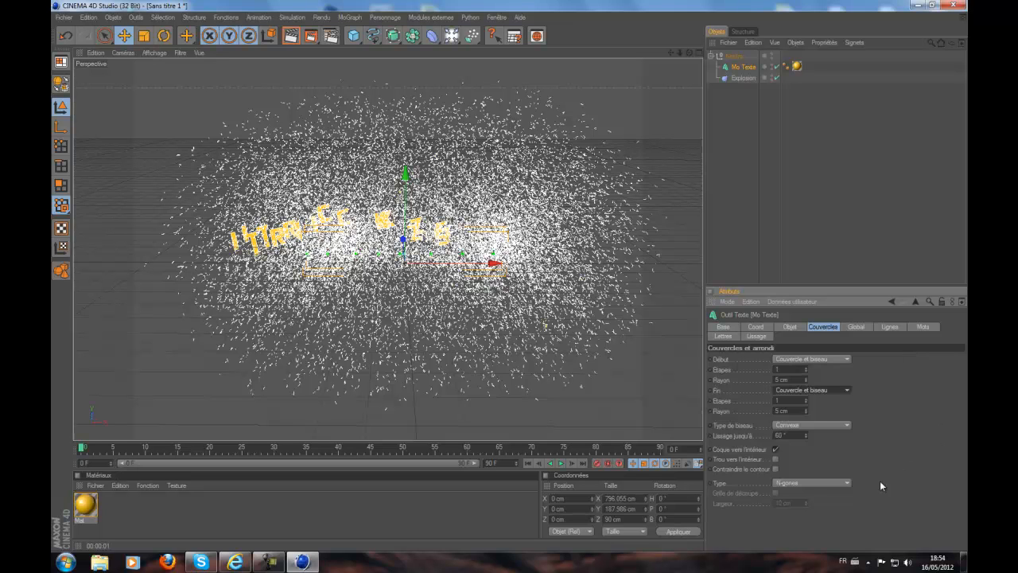
# Step: Set the cap type to Triangles and enable its regular grid with a width of 1 cm
pyautogui.click(801, 483)
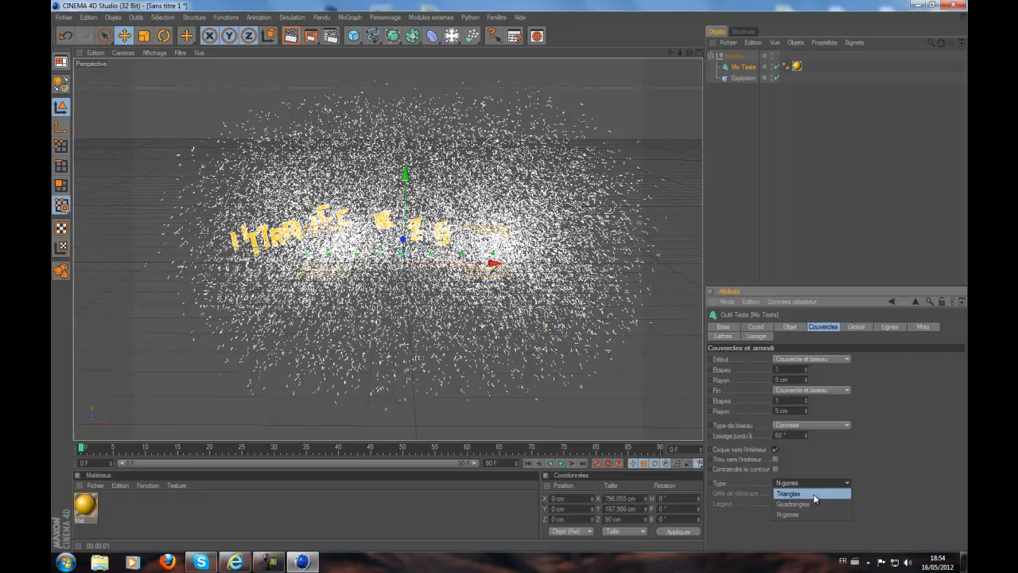
pyautogui.click(799, 493)
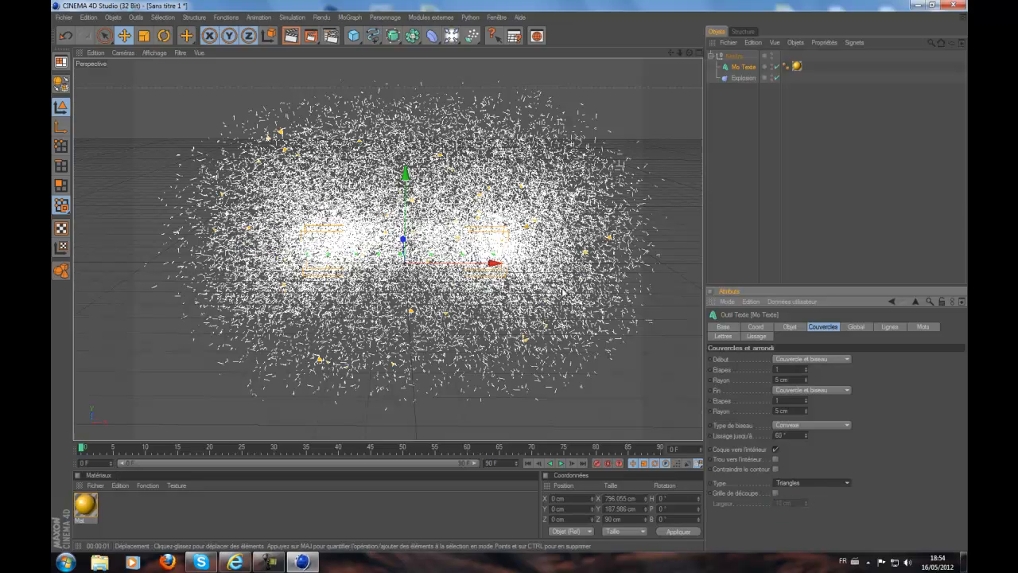
pyautogui.click(776, 493)
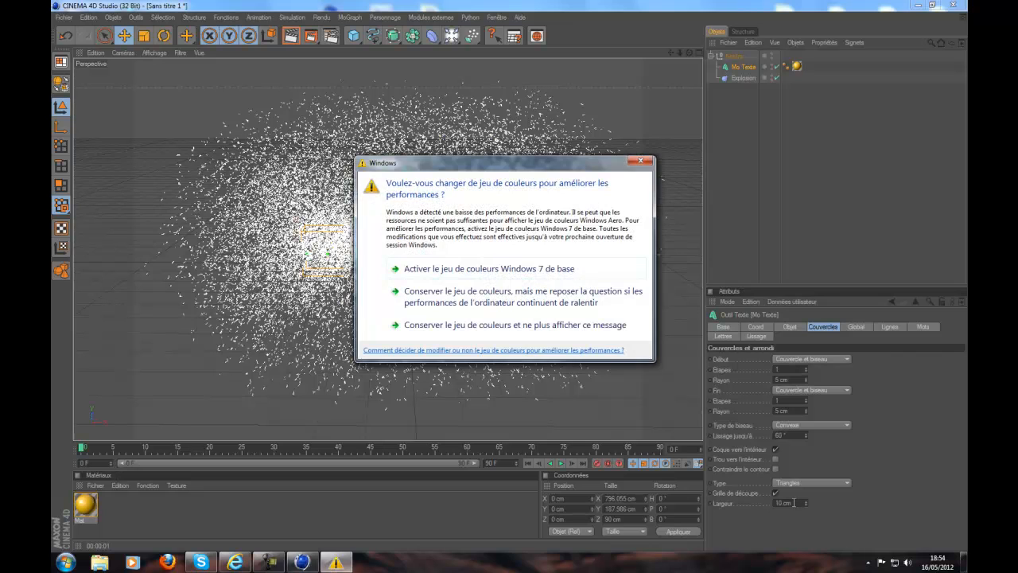
pyautogui.click(639, 162)
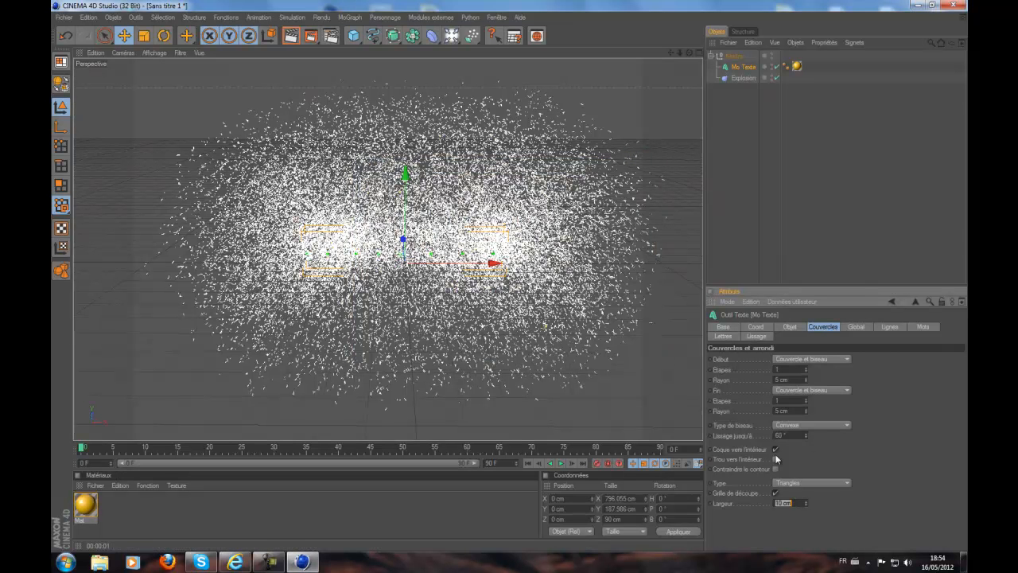
pyautogui.moveTo(797, 504); pyautogui.dragTo(743, 496)
pyautogui.write('1')
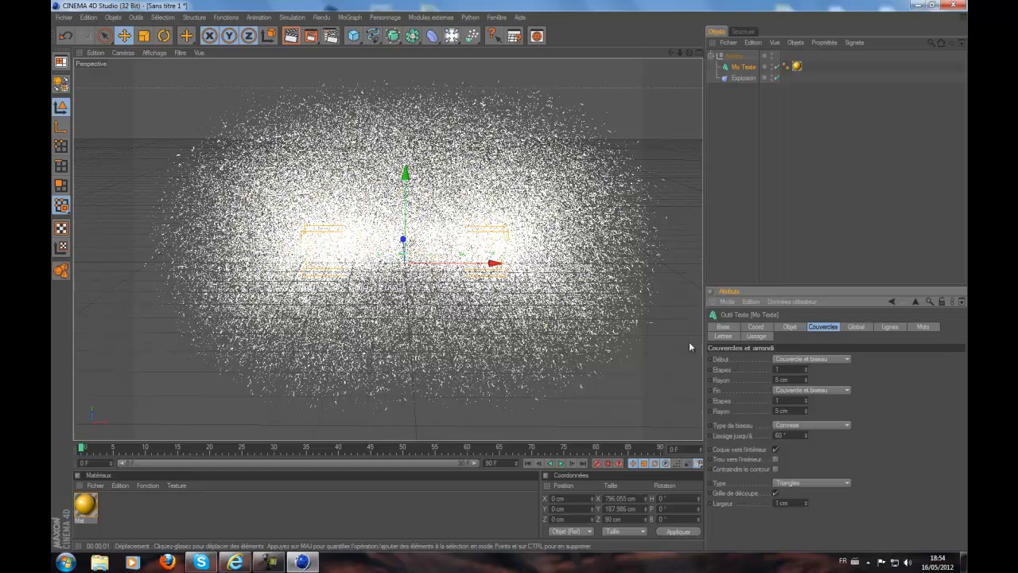
# Step: Render the active view to check the exploded text, and deselect the text object
pyautogui.moveTo(688, 52); pyautogui.dragTo(726, 54)
pyautogui.keyDown('alt'); pyautogui.moveTo(541, 271); pyautogui.dragTo(515, 280); pyautogui.keyUp('alt')
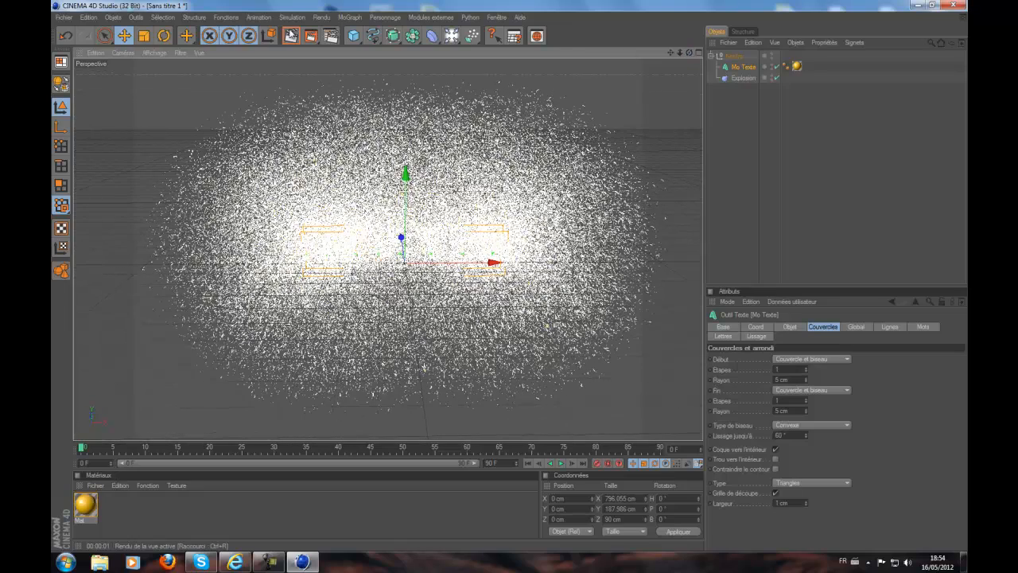
pyautogui.click(291, 35)
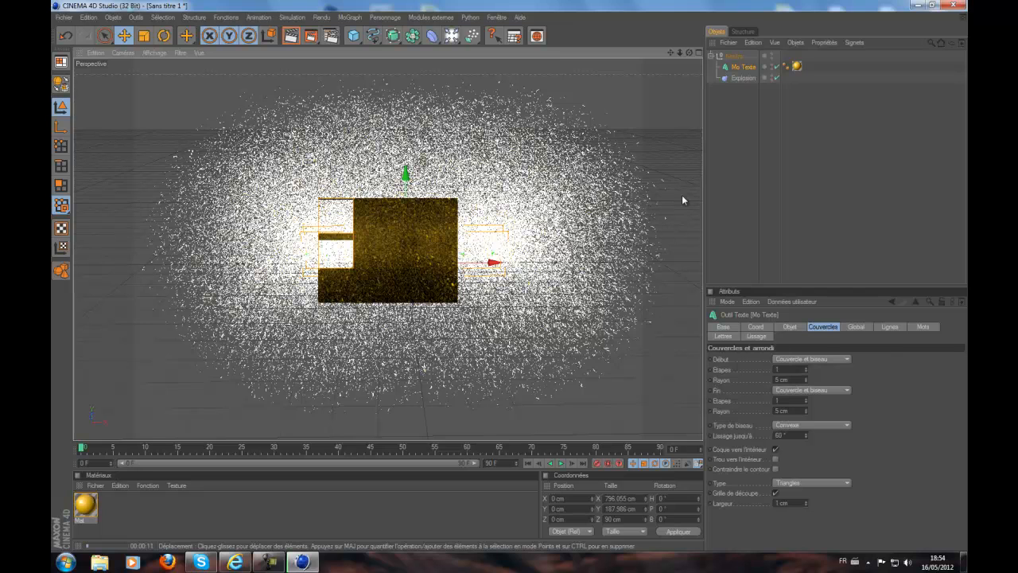
pyautogui.click(727, 186)
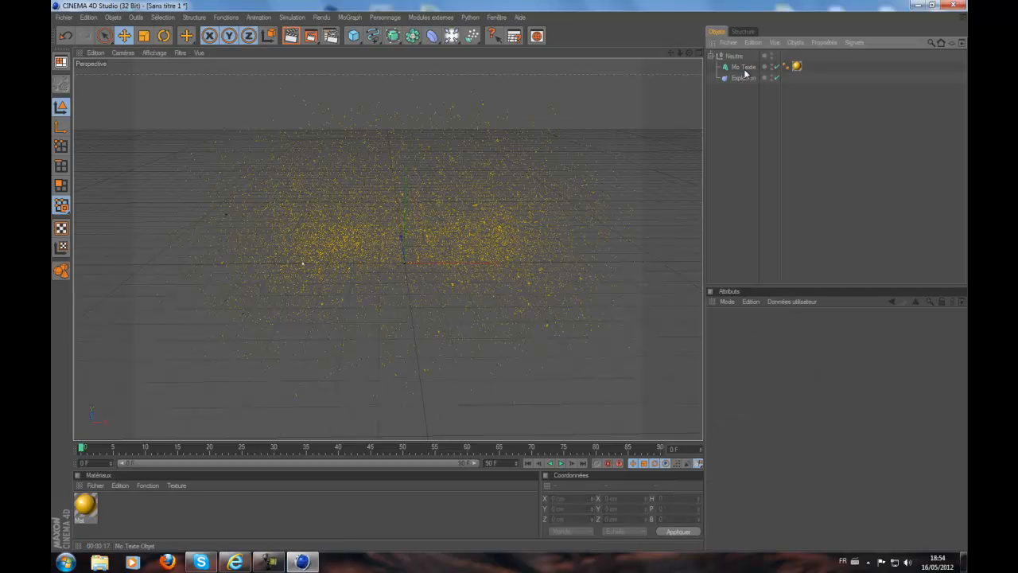
# Step: Add a Sol floor object to the scene and deselect it
pyautogui.click(453, 36)
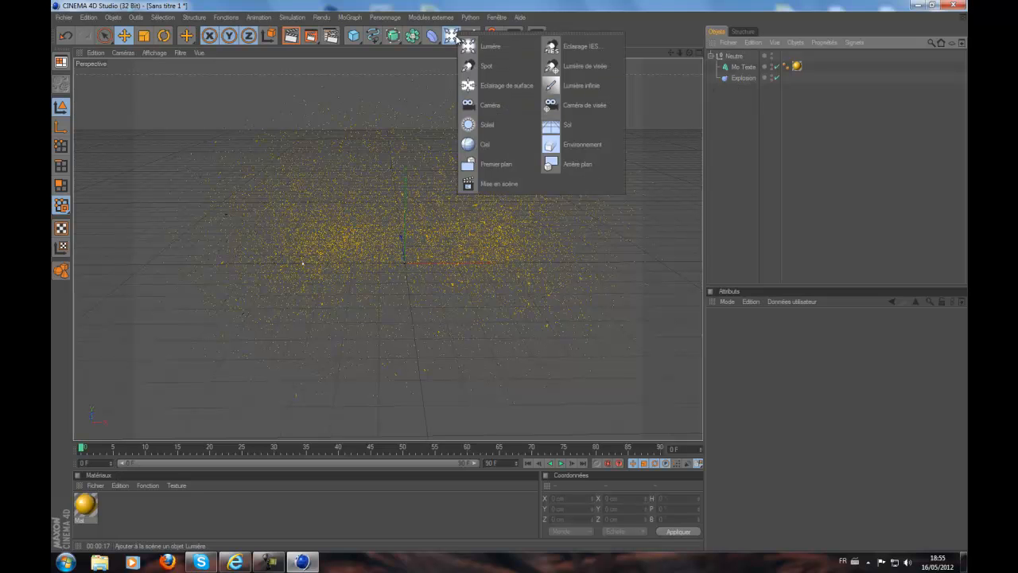
pyautogui.click(602, 128)
pyautogui.moveTo(408, 191); pyautogui.dragTo(408, 194)
pyautogui.click(734, 144)
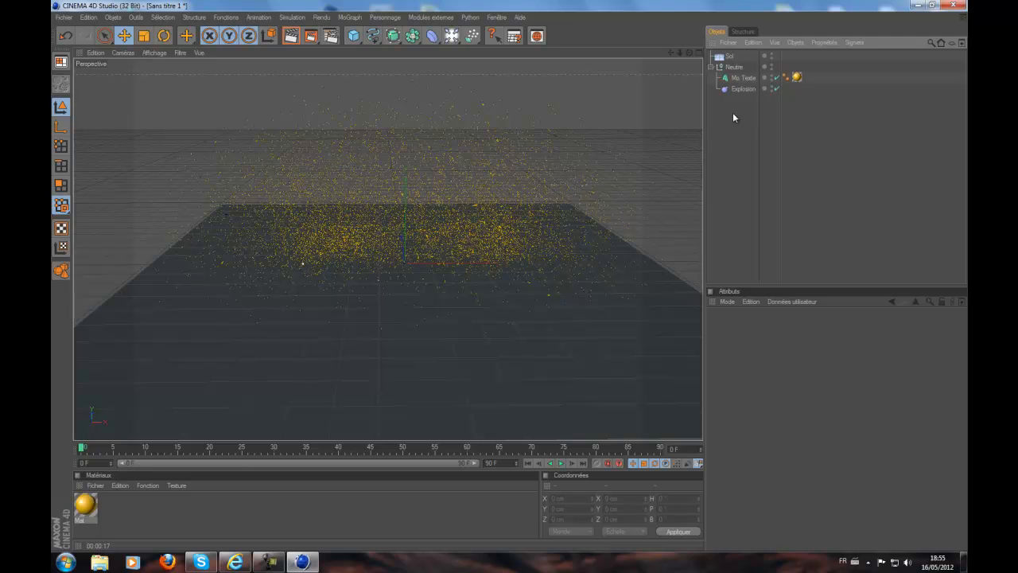
# Step: Set the animation's end to frame 130 and extend the visible timeline range to frame 130
pyautogui.click(491, 463)
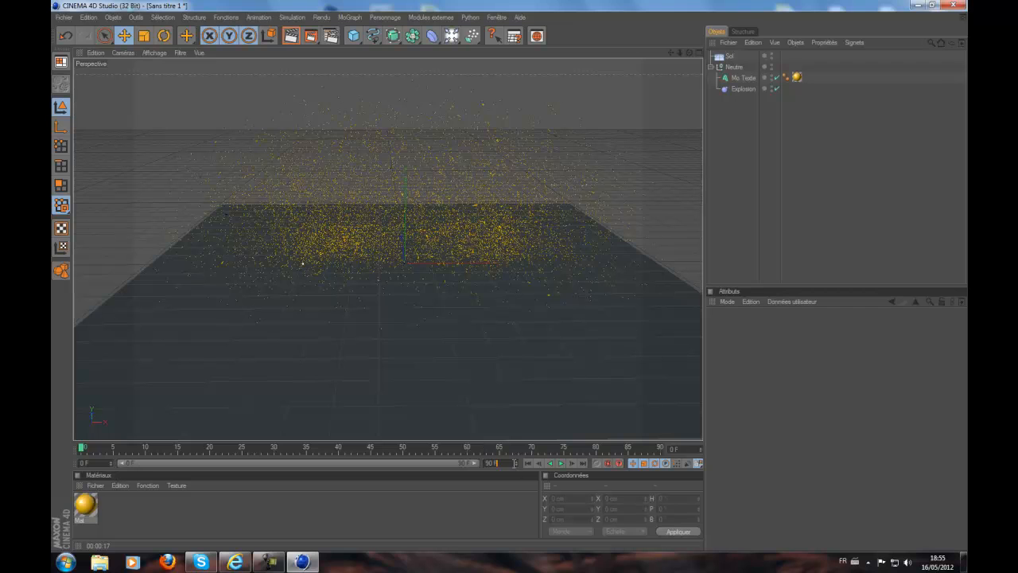
pyautogui.moveTo(499, 463); pyautogui.dragTo(461, 468)
pyautogui.write('130')
pyautogui.press('Return')
pyautogui.click(641, 161)
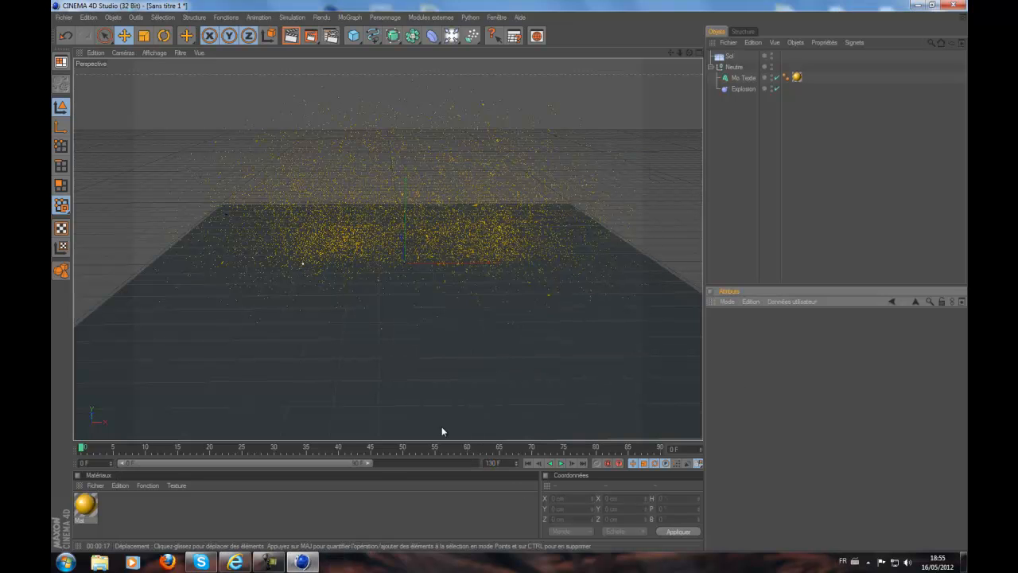
pyautogui.moveTo(369, 462); pyautogui.dragTo(480, 472)
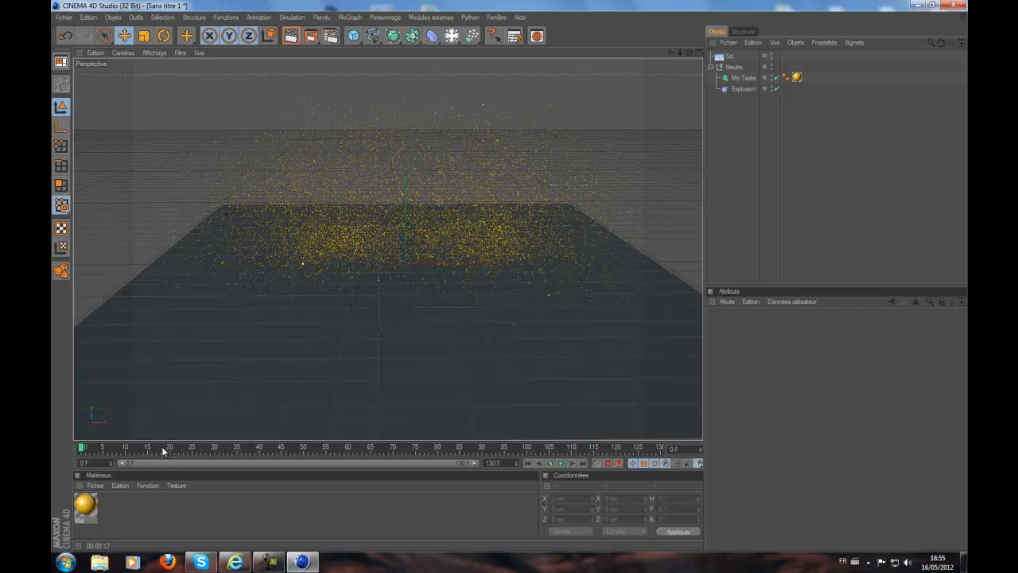
# Step: Go to frame 50 and set the Explosion deformer's intensity to 0%
pyautogui.click(304, 448)
pyautogui.click(742, 88)
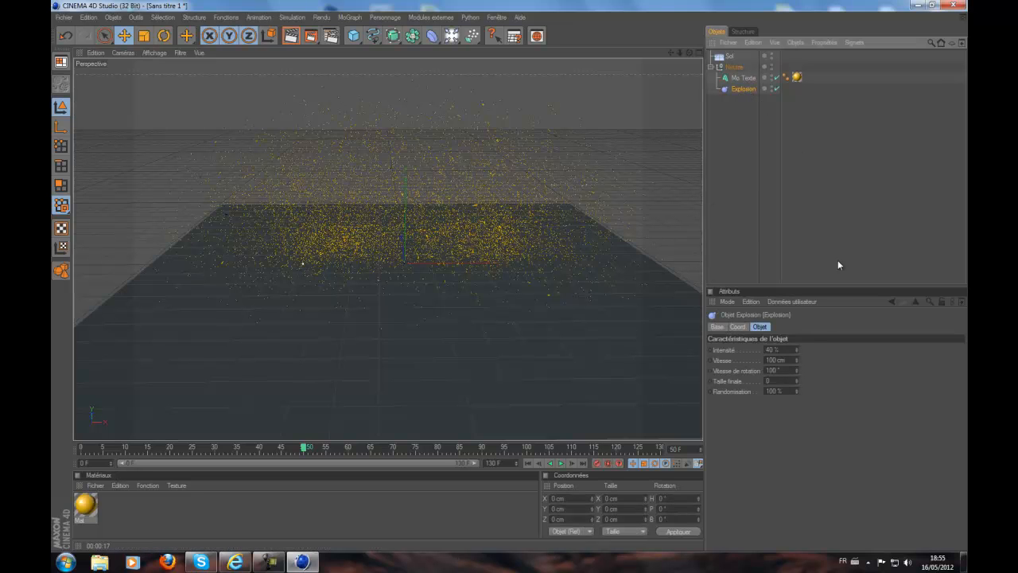
pyautogui.click(787, 350)
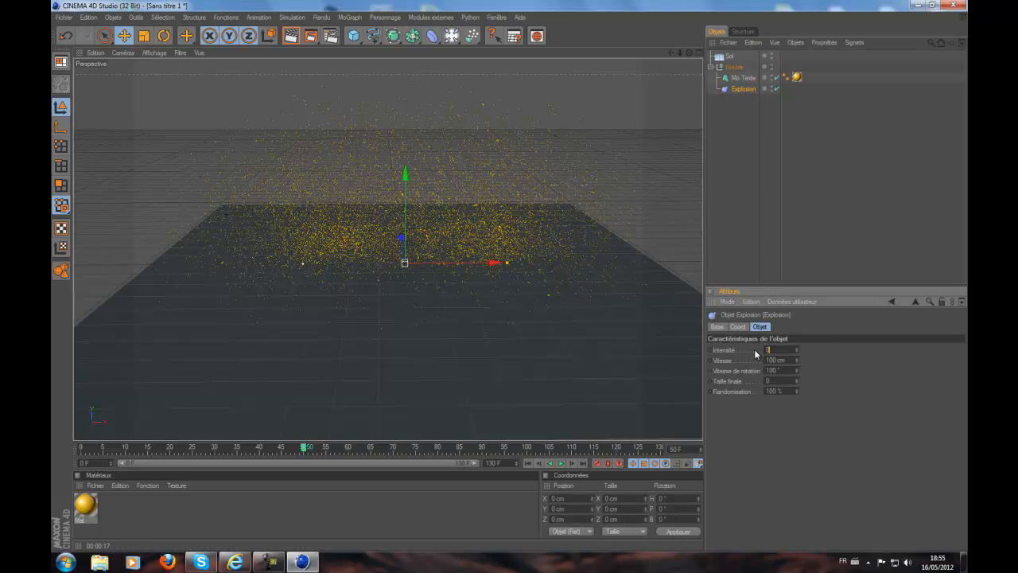
pyautogui.click(731, 230)
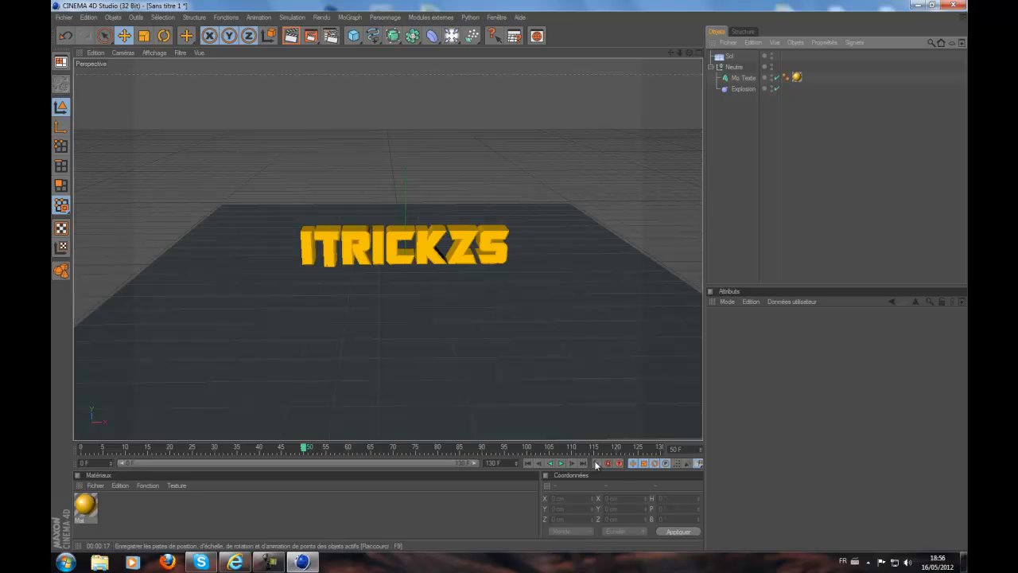
# Step: Record keyframes for the Explosion deformer's intensity at frames 50 and 100
pyautogui.click(744, 88)
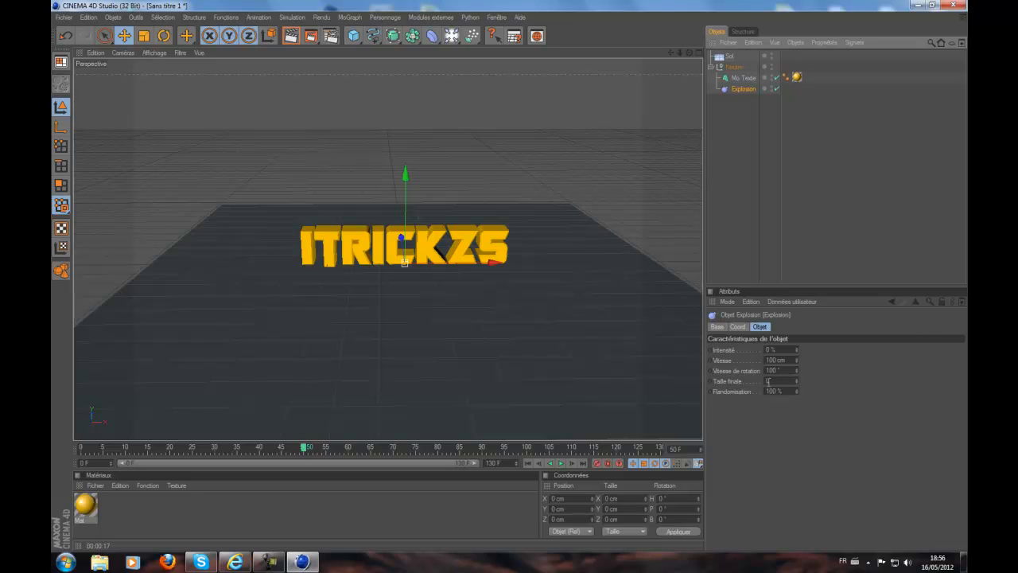
pyautogui.click(711, 353)
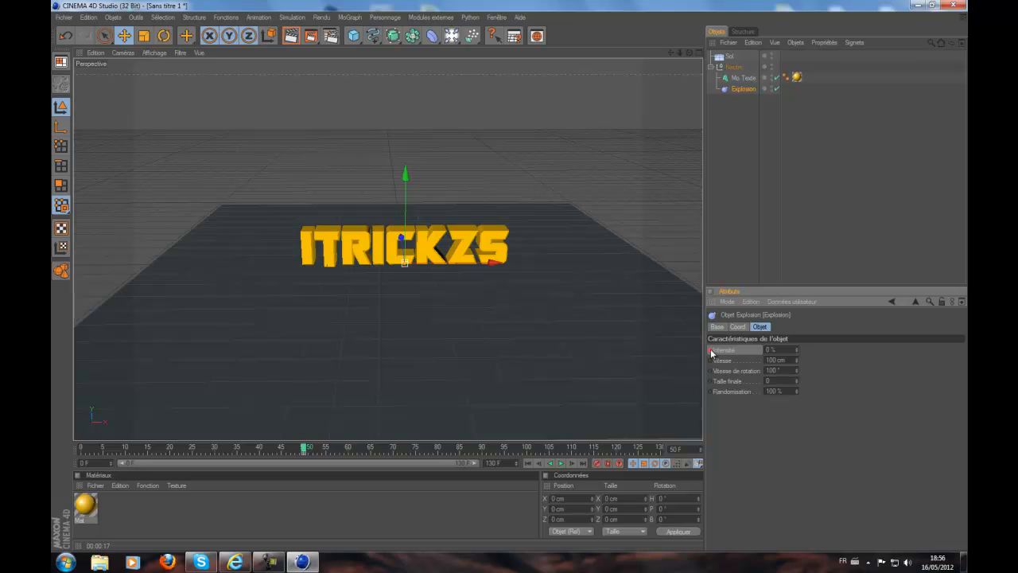
pyautogui.click(311, 448)
pyautogui.click(302, 447)
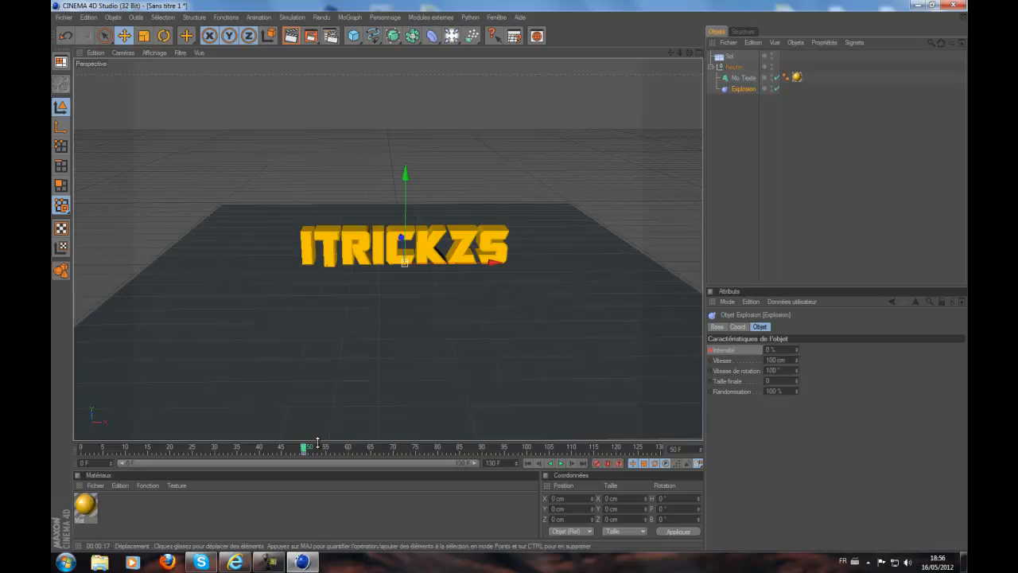
pyautogui.click(307, 448)
pyautogui.moveTo(425, 446); pyautogui.dragTo(528, 455)
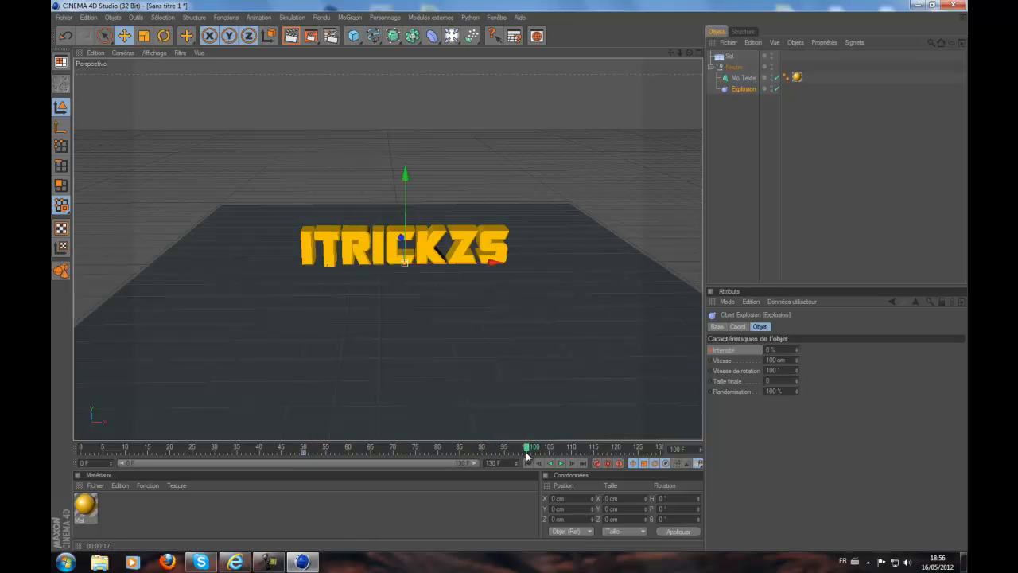
pyautogui.click(712, 353)
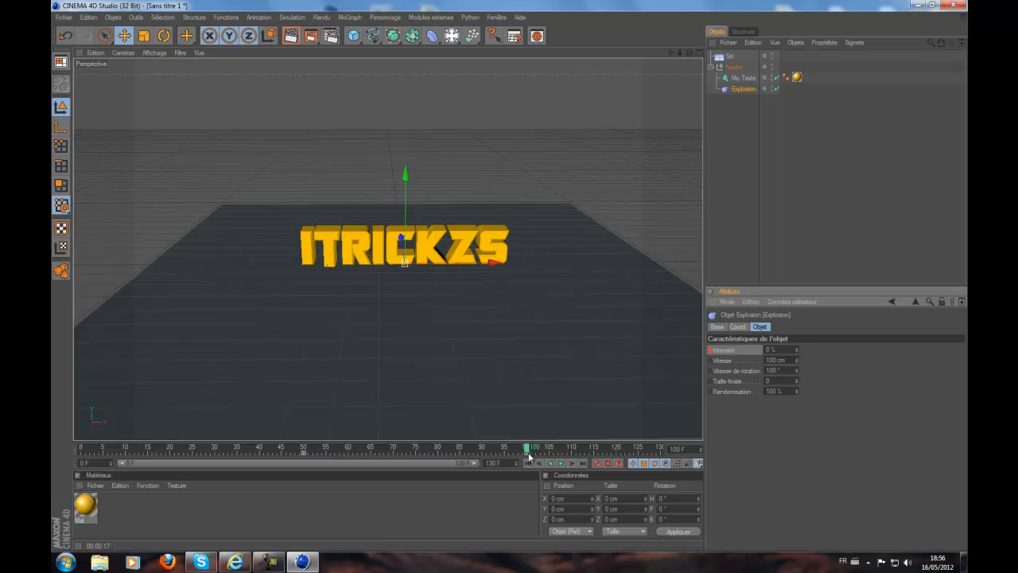
# Step: Set the Explosion deformer's intensity to 35% at frame 100 and record its keyframe
pyautogui.doubleClick(768, 350)
pyautogui.click(710, 351)
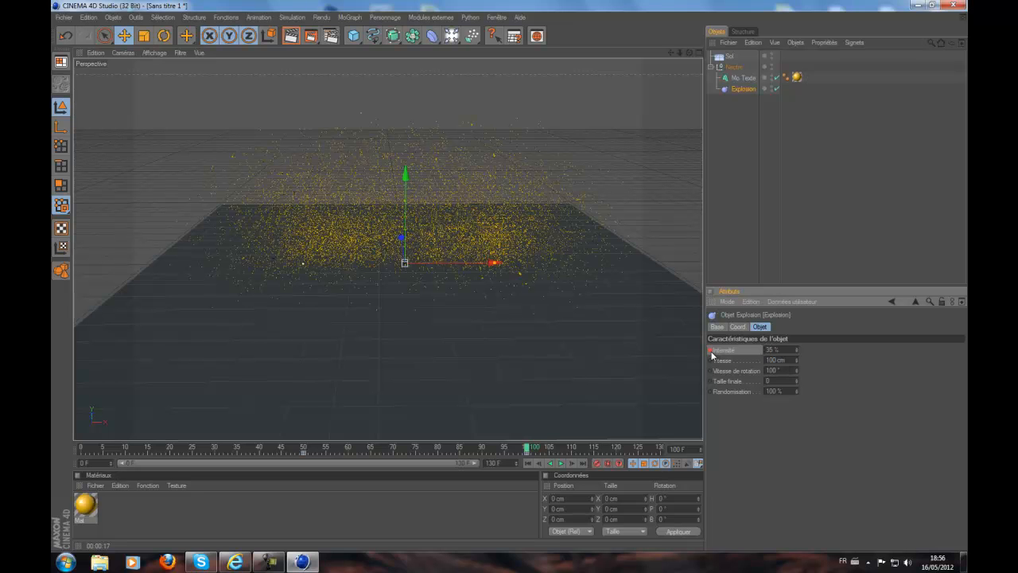
# Step: Play the explosion animation from the start, deselect the deformer and render a preview of the view at frame 76
pyautogui.click(525, 462)
pyautogui.click(560, 463)
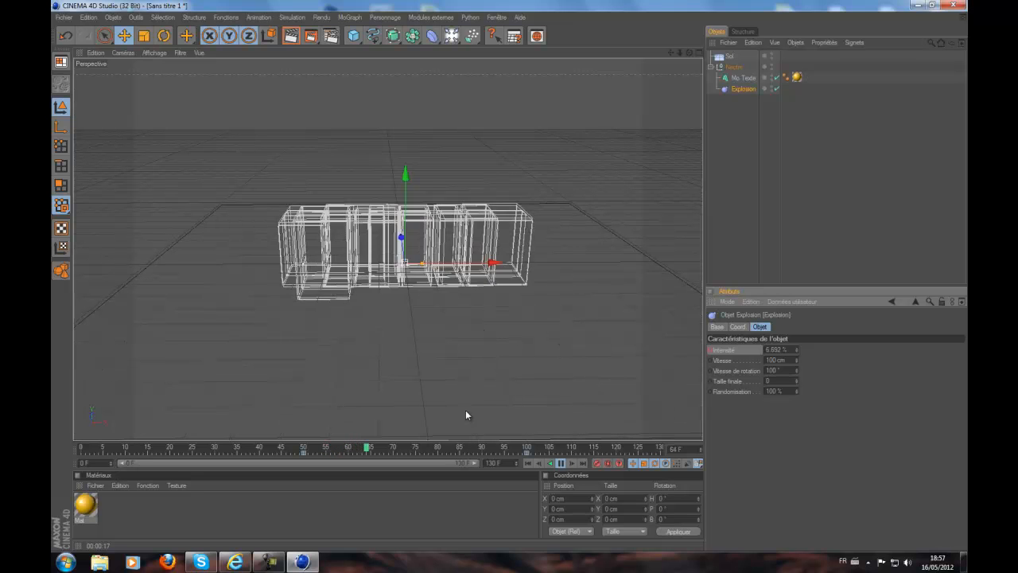
pyautogui.click(740, 173)
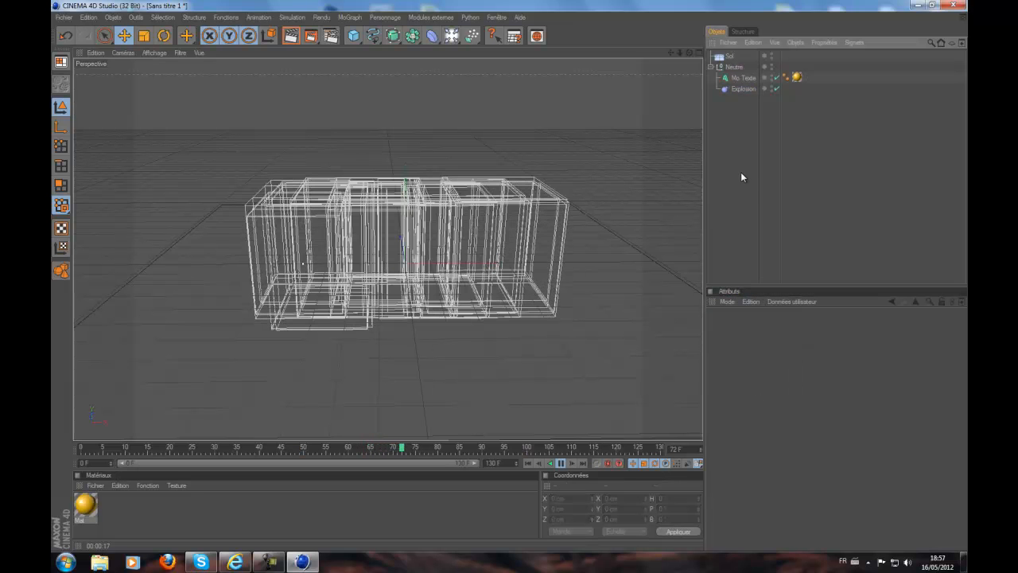
pyautogui.click(291, 37)
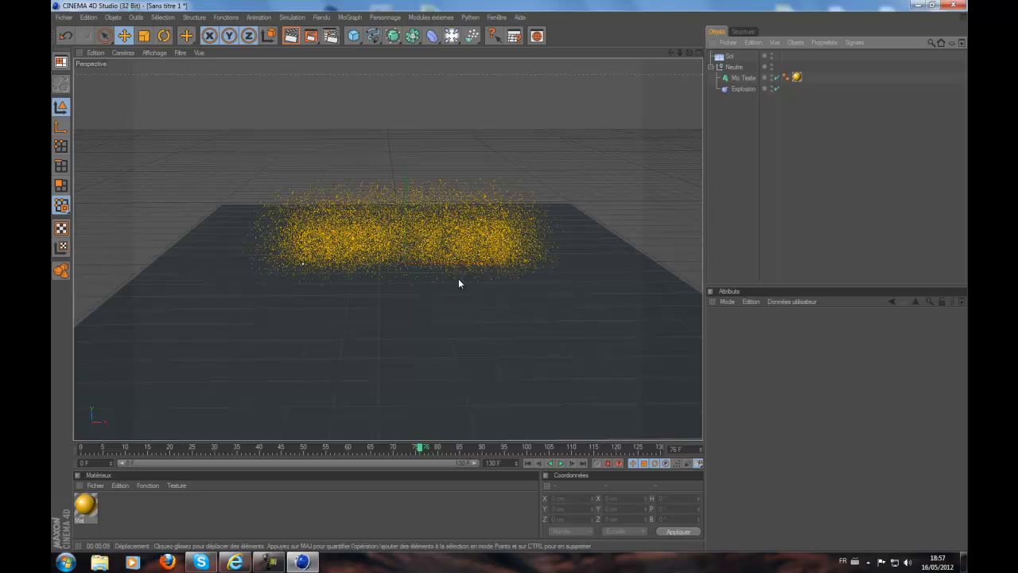
pyautogui.moveTo(750, 136); pyautogui.dragTo(734, 57)
pyautogui.click(737, 145)
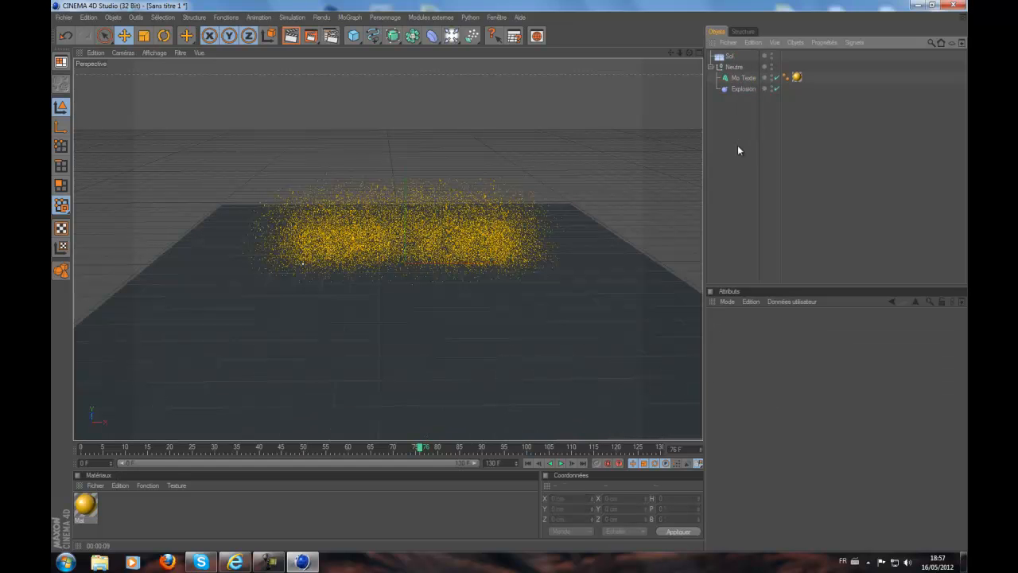
# Step: Open the render settings and apply the HDV/HDTV 720 29.97 output preset
pyautogui.click(330, 36)
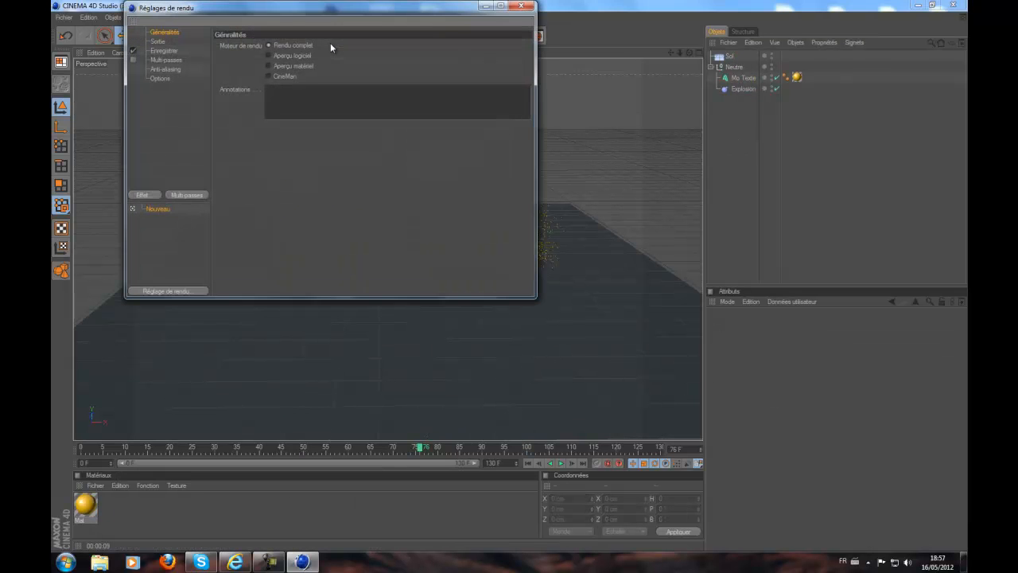
pyautogui.click(160, 43)
pyautogui.click(226, 45)
pyautogui.moveTo(255, 78)
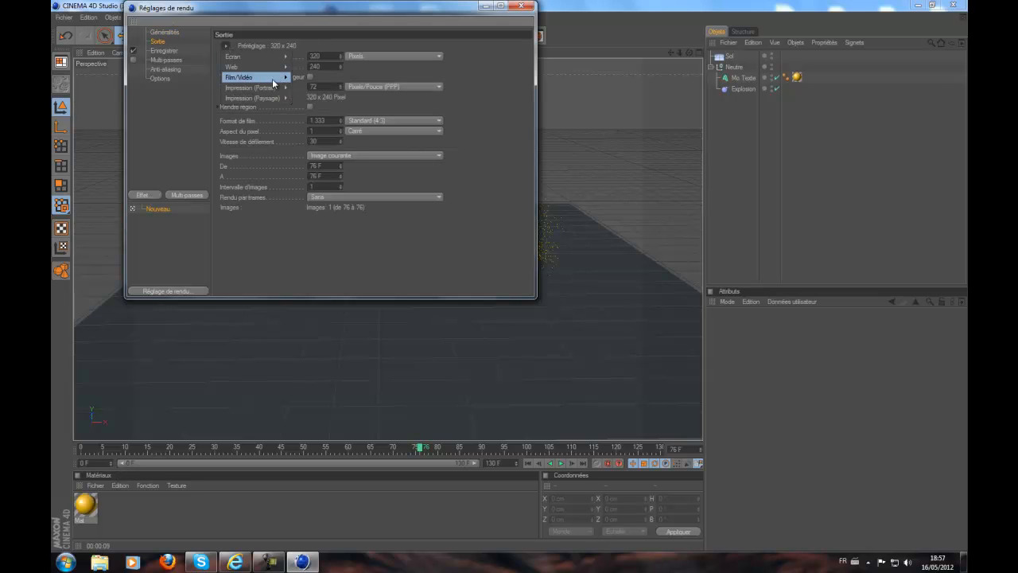
pyautogui.click(360, 191)
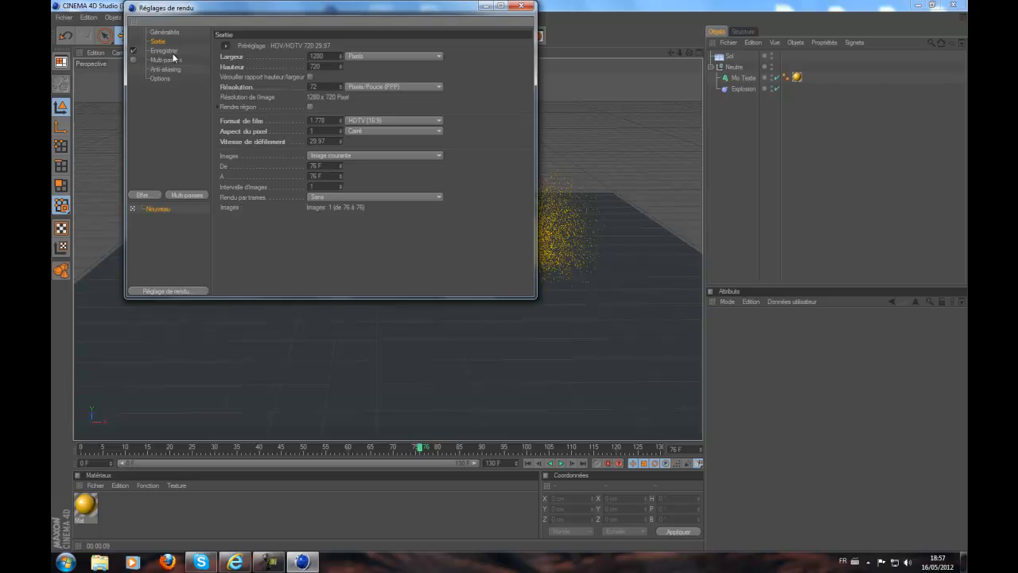
# Step: Set the render's save format to Film AVI and its file name to "tutoriel cinema 4d explosion" on the desktop
pyautogui.click(174, 52)
pyautogui.click(362, 76)
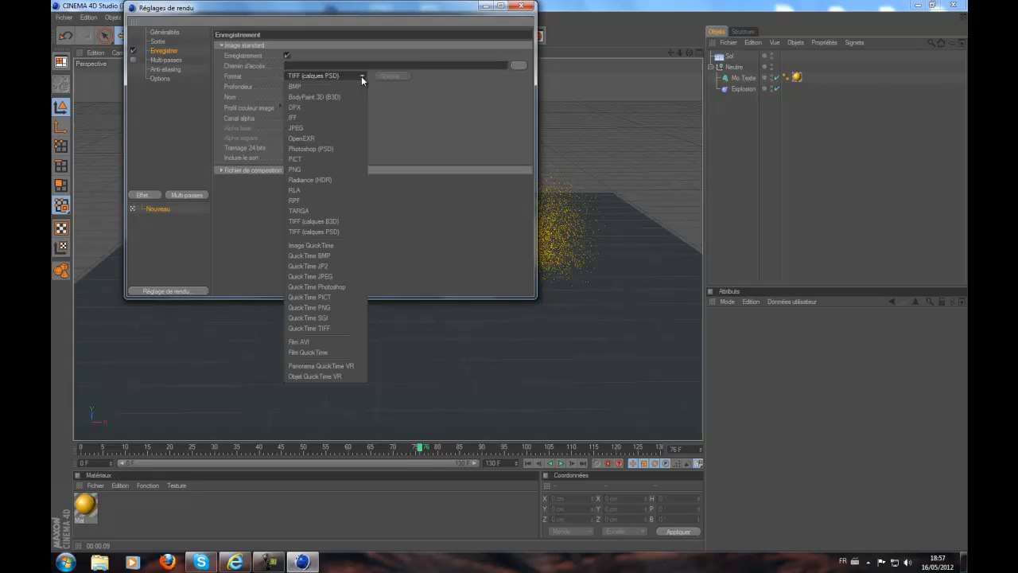
pyautogui.click(353, 346)
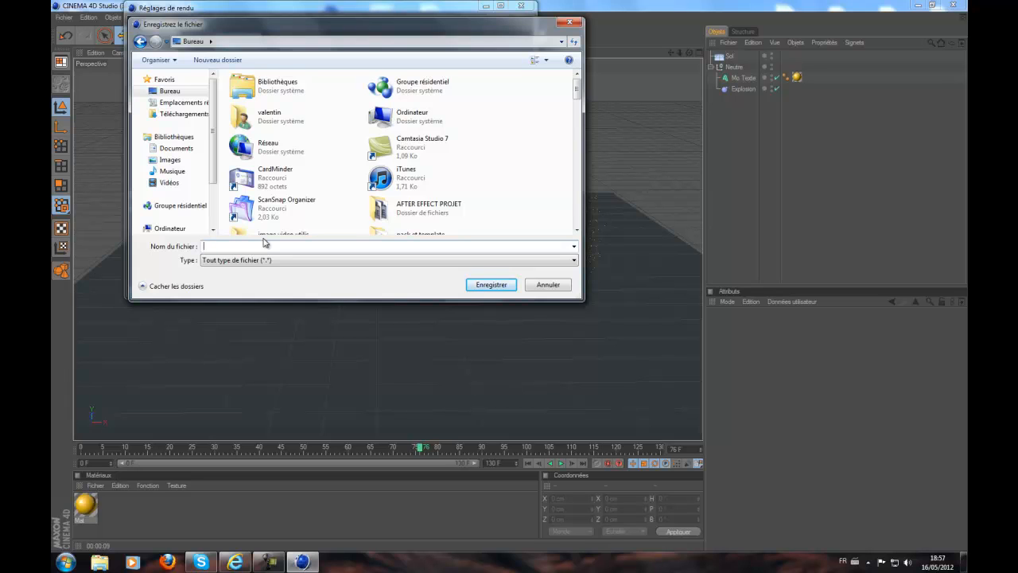
pyautogui.write('tutor')
pyautogui.write('iel cinema 4d explosion')
pyautogui.click(490, 285)
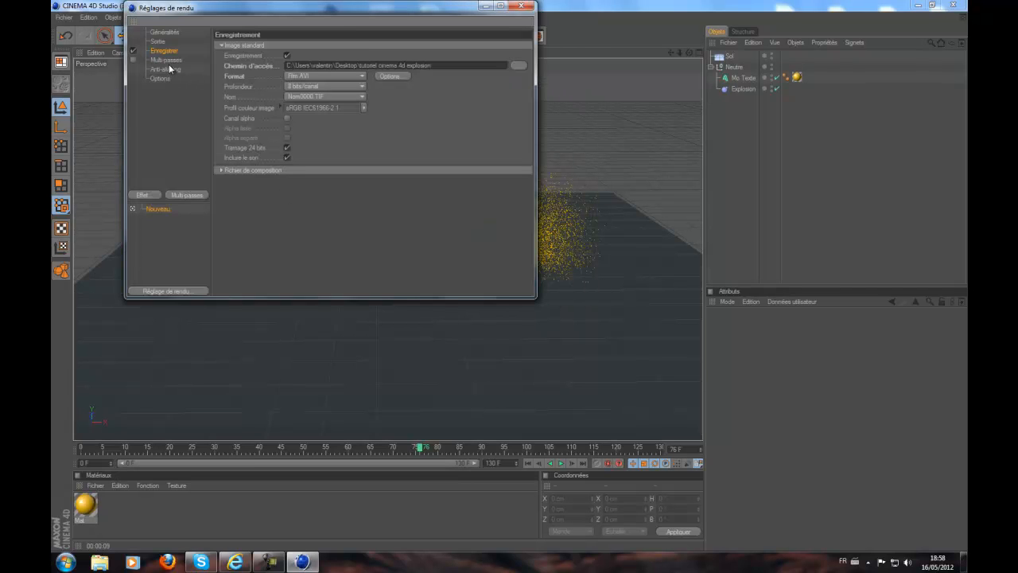
# Step: Set anti-aliasing to "Au mieux" with the Animation filter and a minimum level of 2x2
pyautogui.click(170, 69)
pyautogui.click(342, 46)
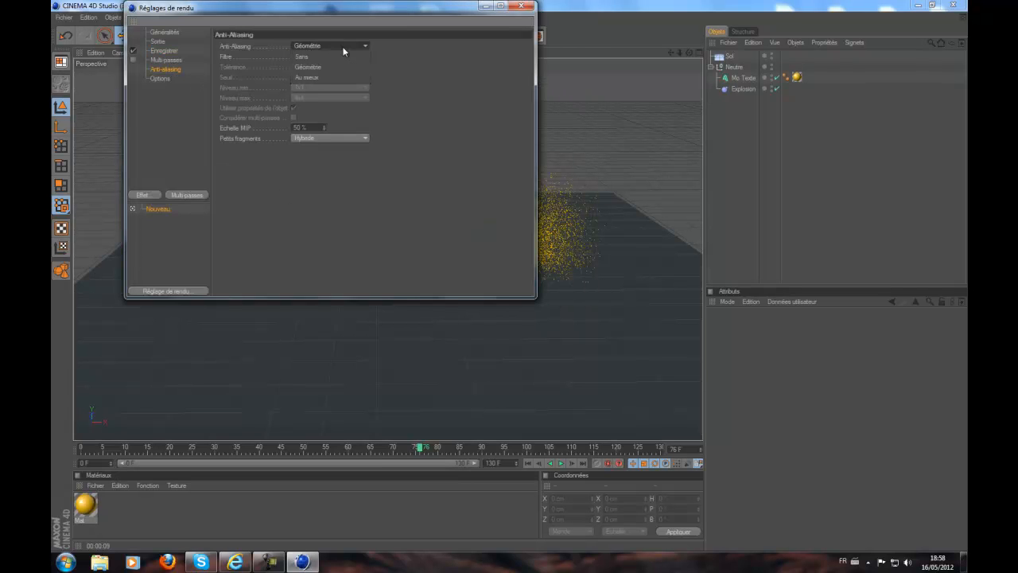
pyautogui.click(352, 79)
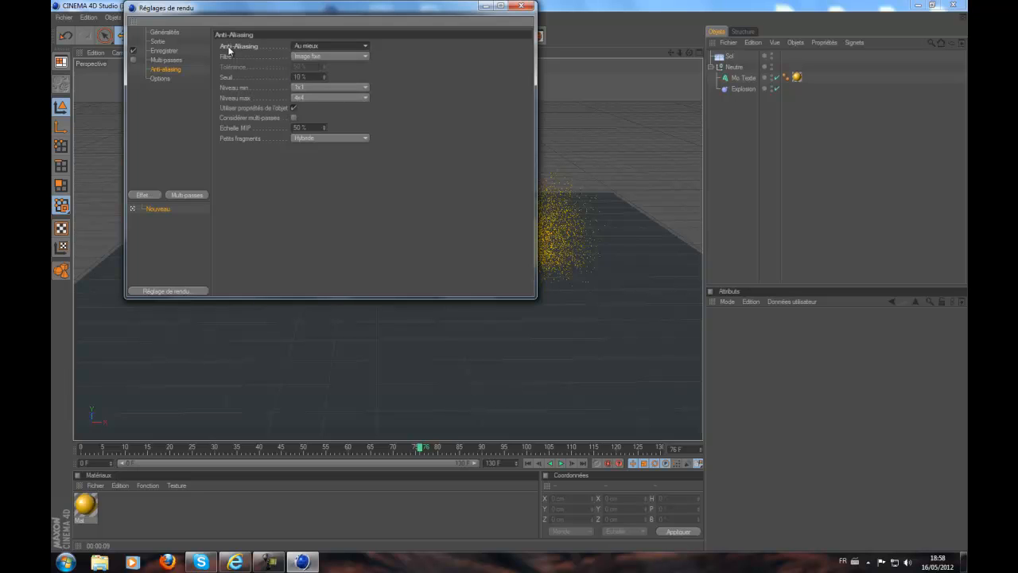
pyautogui.click(321, 56)
pyautogui.click(321, 78)
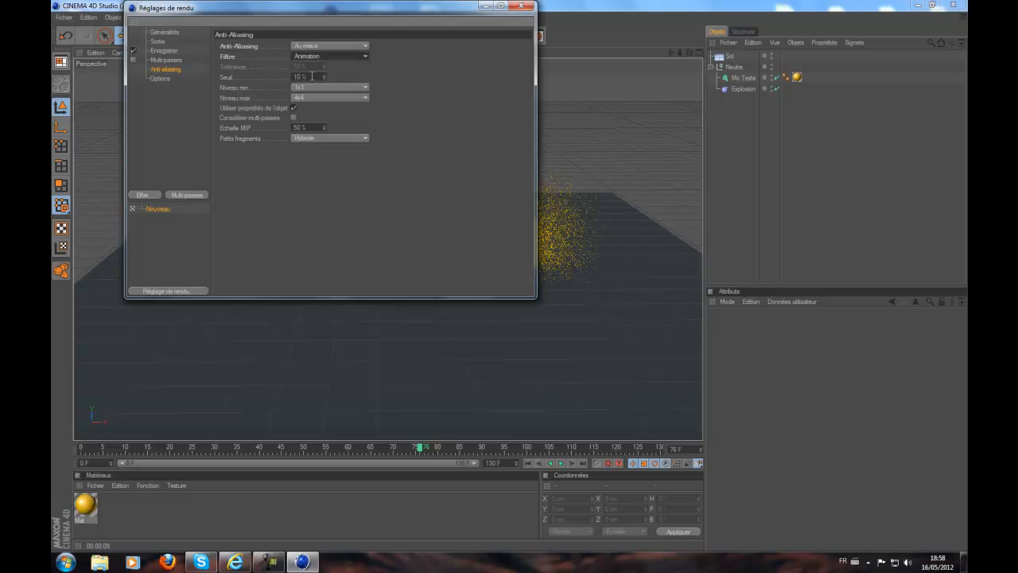
pyautogui.click(351, 88)
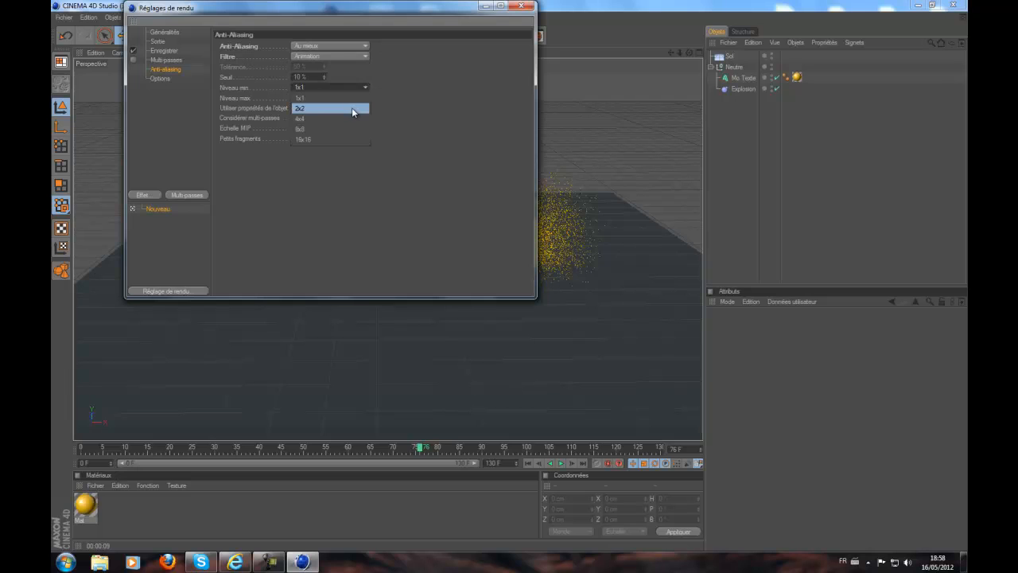
pyautogui.click(354, 106)
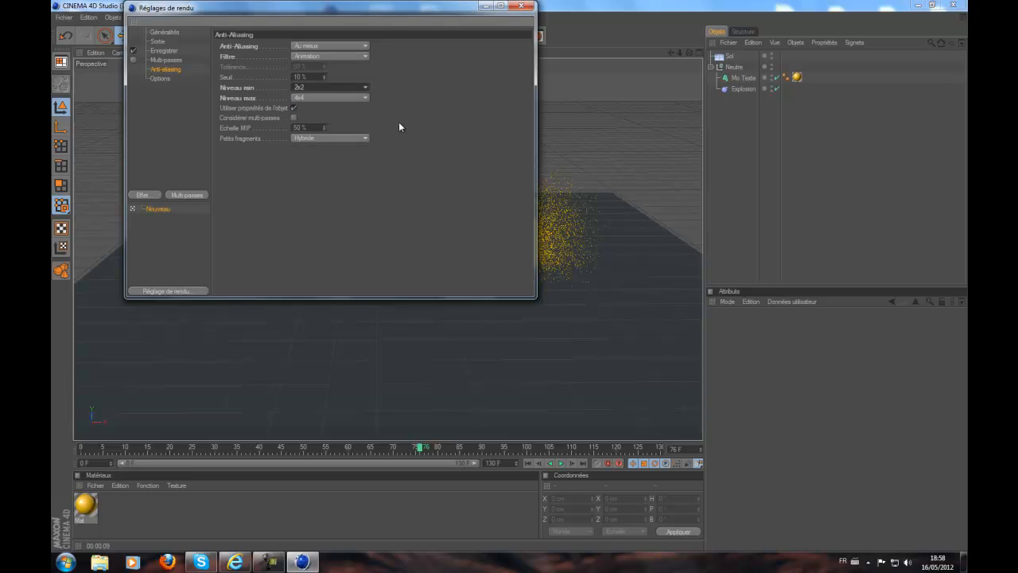
# Step: Set the output's frame range to "Toutes les images" and close the render settings
pyautogui.click(157, 41)
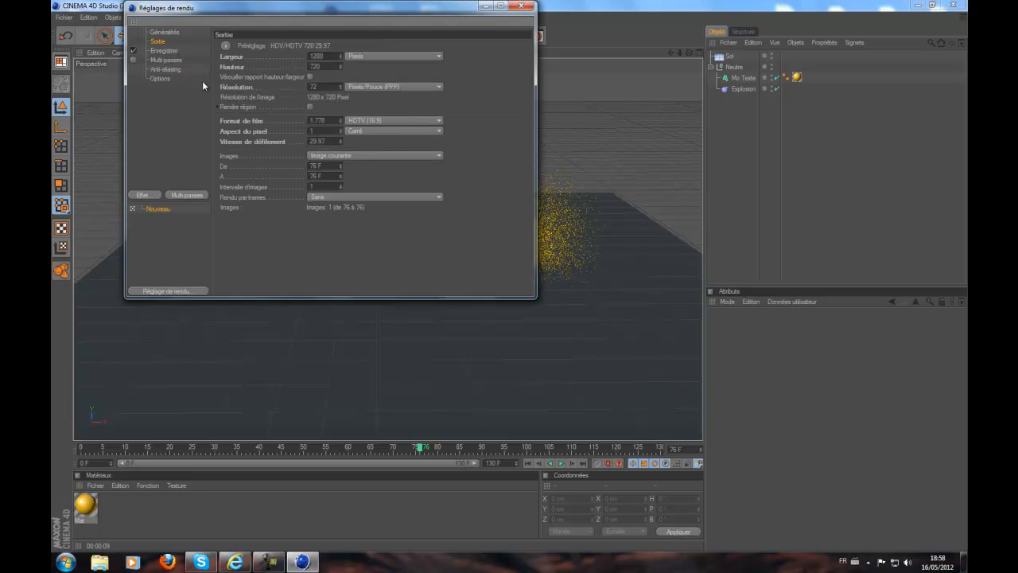
pyautogui.click(354, 156)
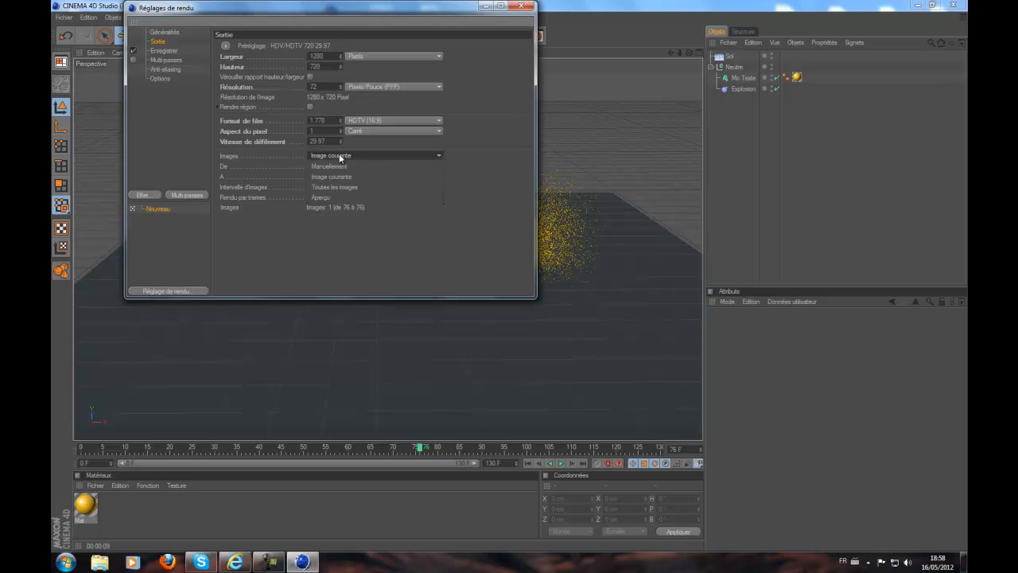
pyautogui.click(353, 188)
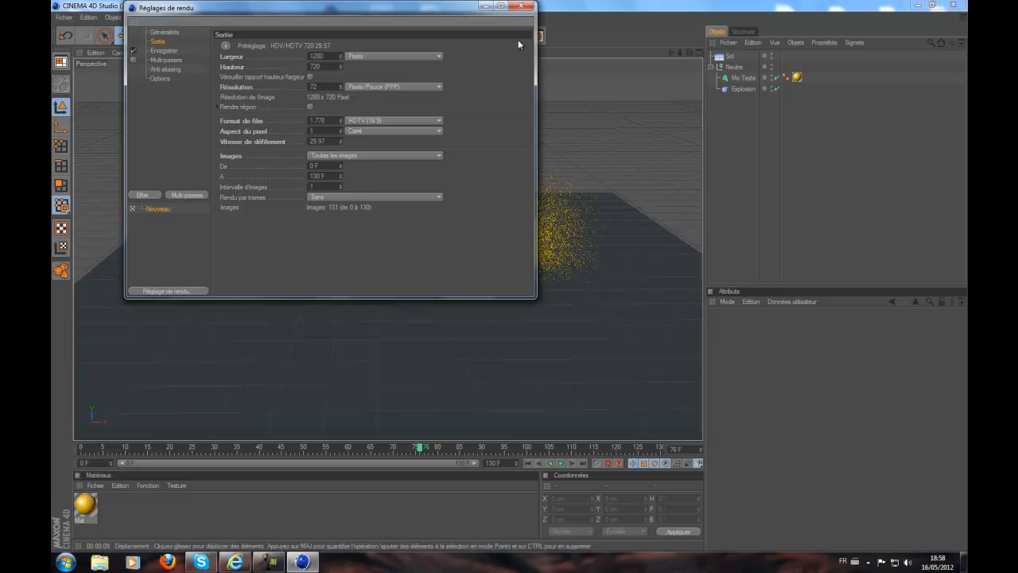
pyautogui.click(520, 7)
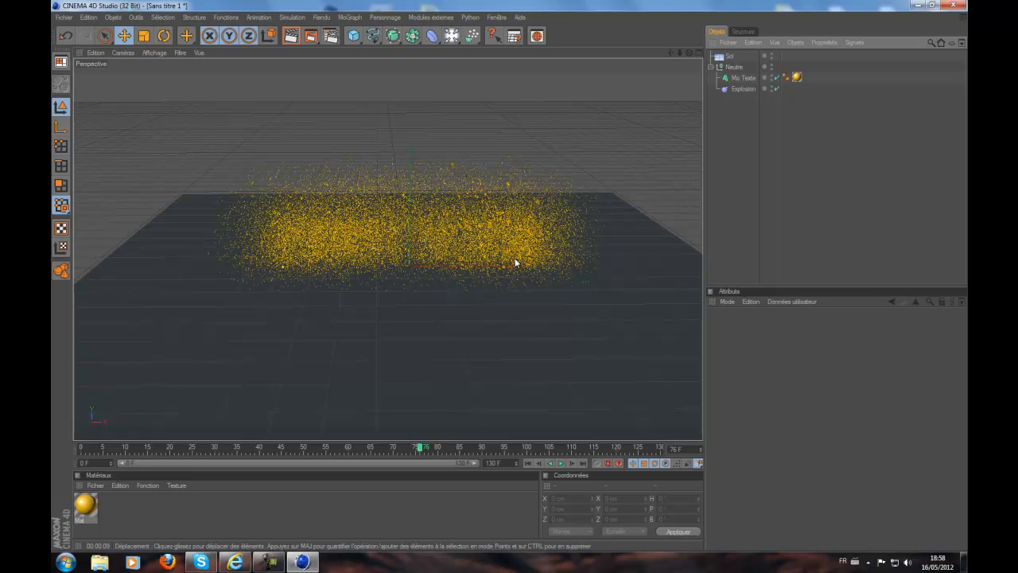
# Step: Start rendering the full animation in the picture viewer and stop the render
pyautogui.click(311, 37)
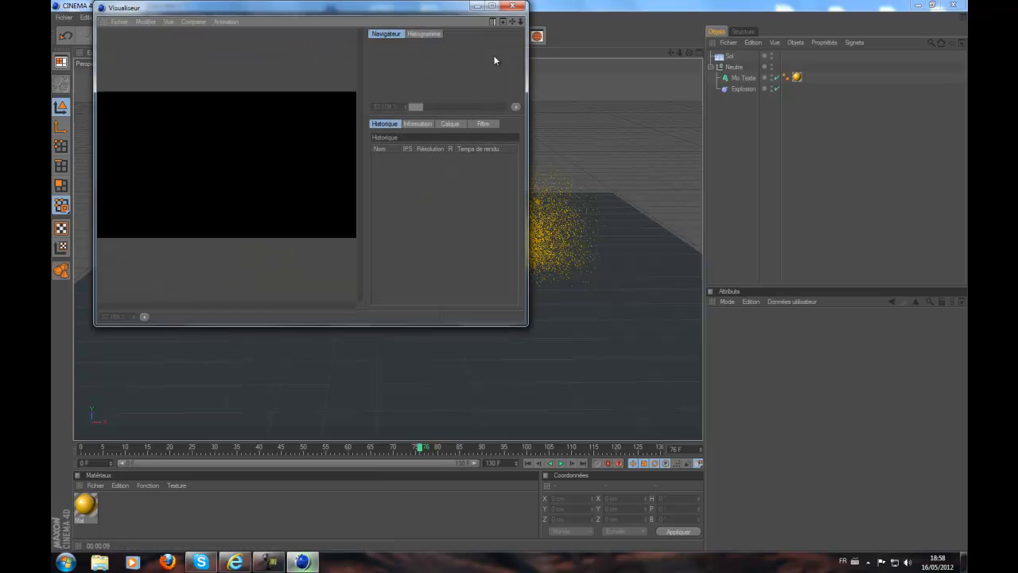
pyautogui.click(517, 7)
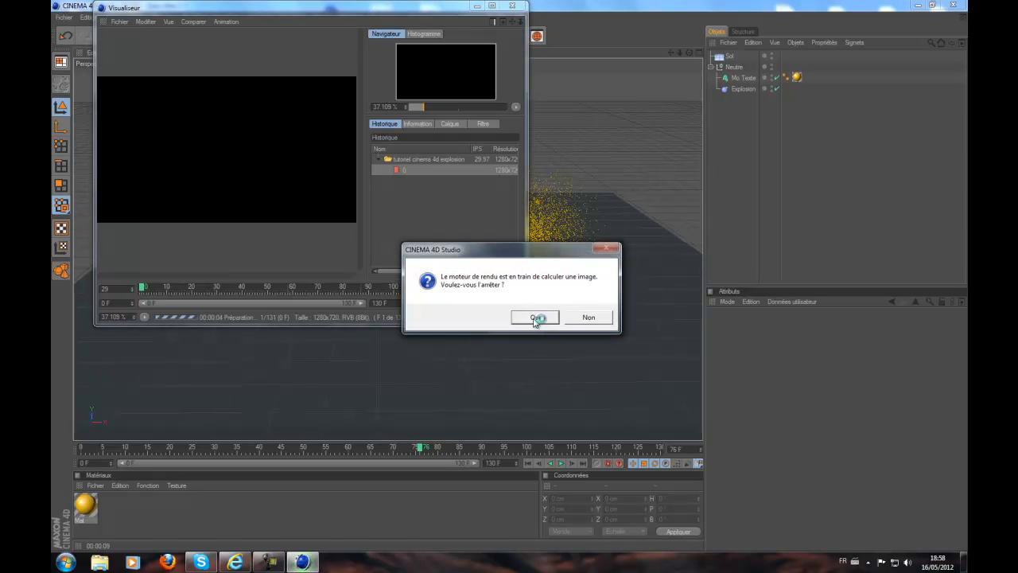
pyautogui.click(534, 317)
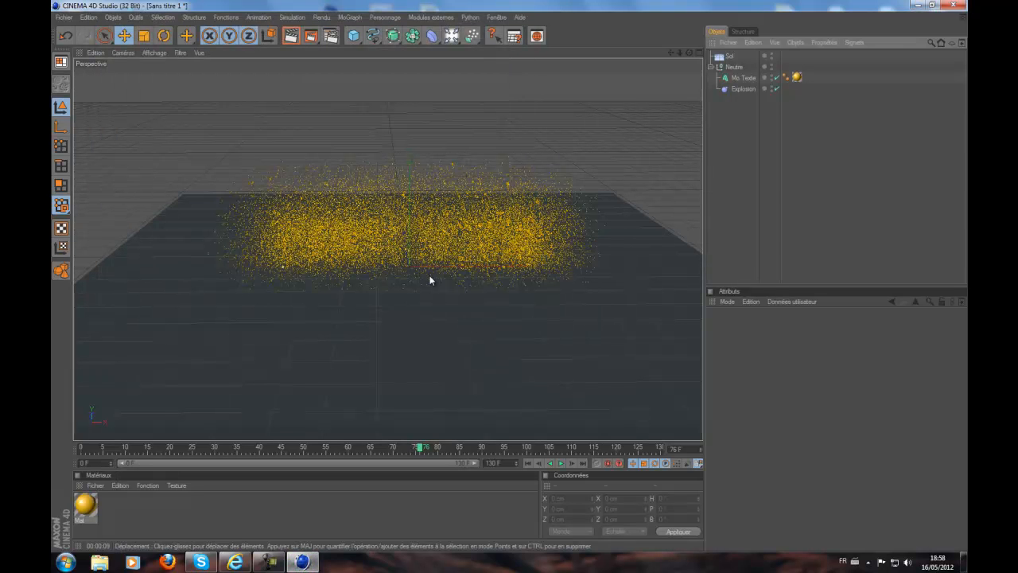
# Step: Scrub to frame 27, play the animation and stop it at frame 56
pyautogui.moveTo(85, 450)
pyautogui.mouseDown()
pyautogui.moveTo(353, 448)
pyautogui.moveTo(202, 451)
pyautogui.mouseUp()
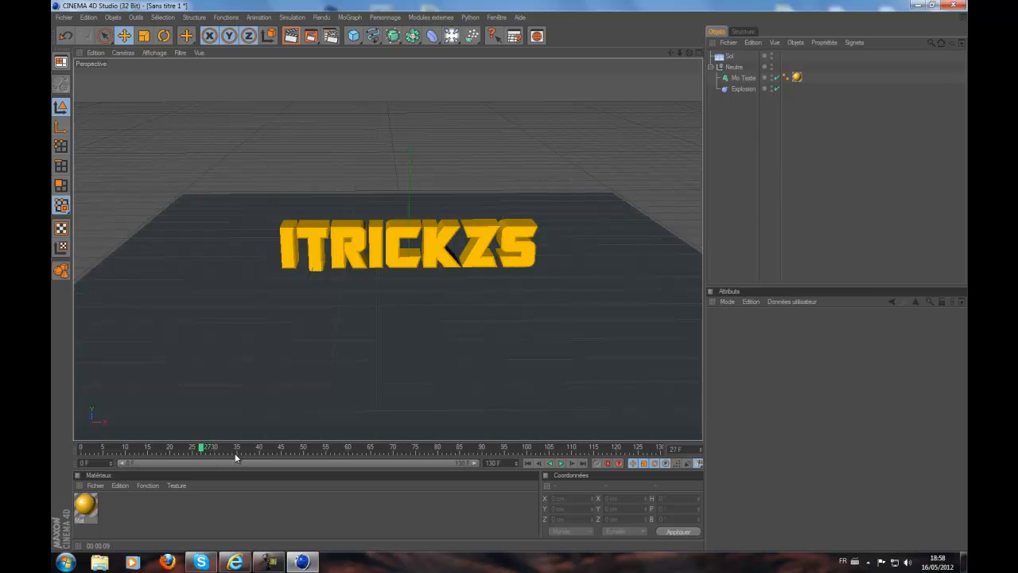
pyautogui.click(561, 463)
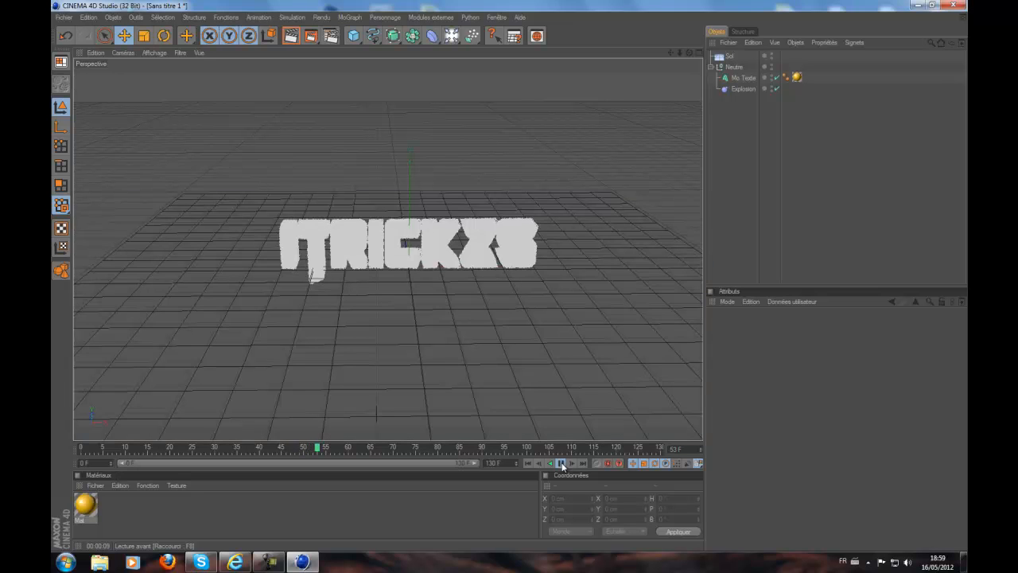
pyautogui.click(561, 464)
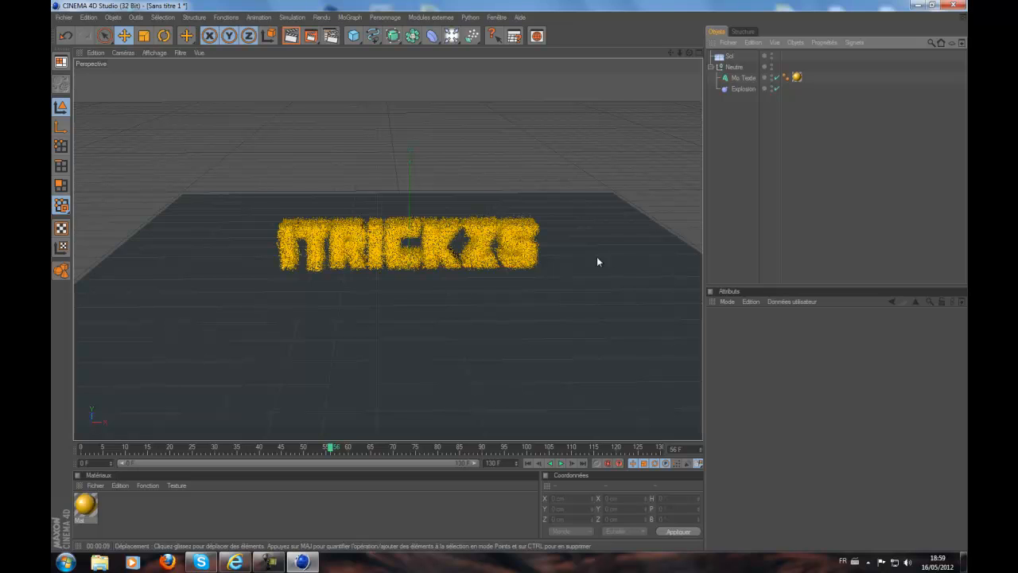
# Step: Create a new material for the Sol floor and set its color to light grey, RGB 222, 222, 222
pyautogui.click(729, 56)
pyautogui.doubleClick(163, 519)
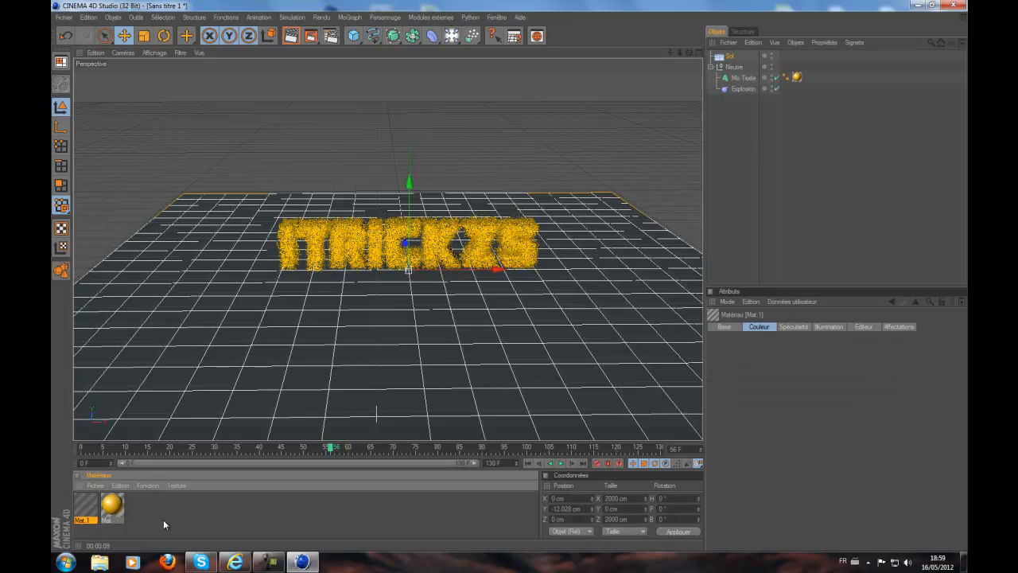
pyautogui.doubleClick(88, 506)
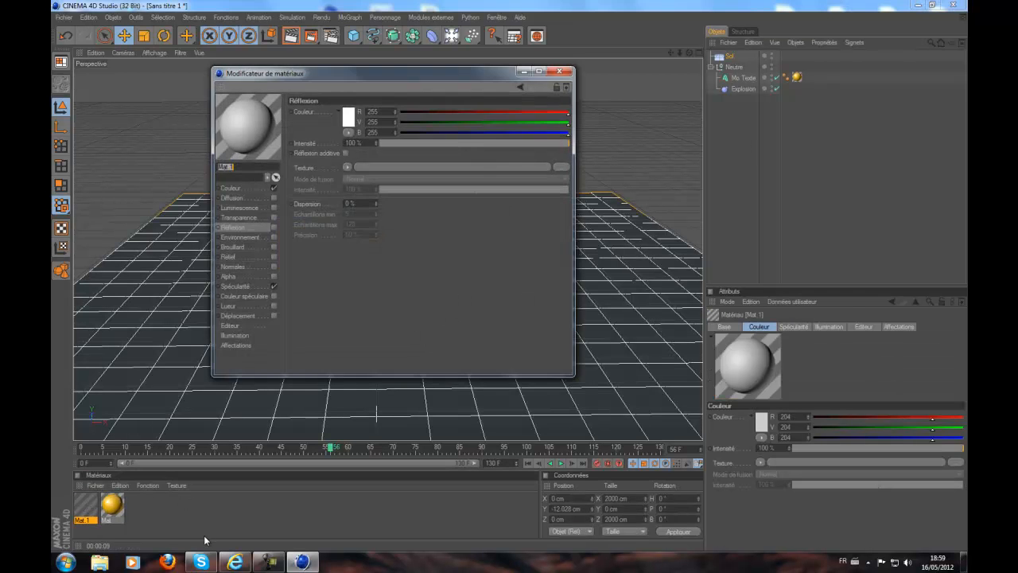
pyautogui.click(255, 189)
pyautogui.click(348, 117)
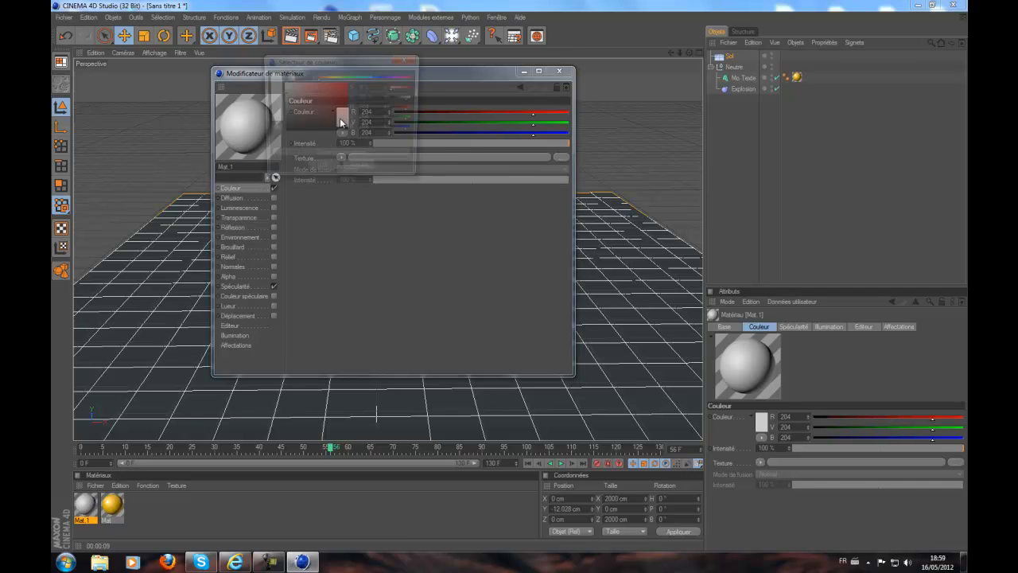
pyautogui.moveTo(234, 72); pyautogui.dragTo(254, 87)
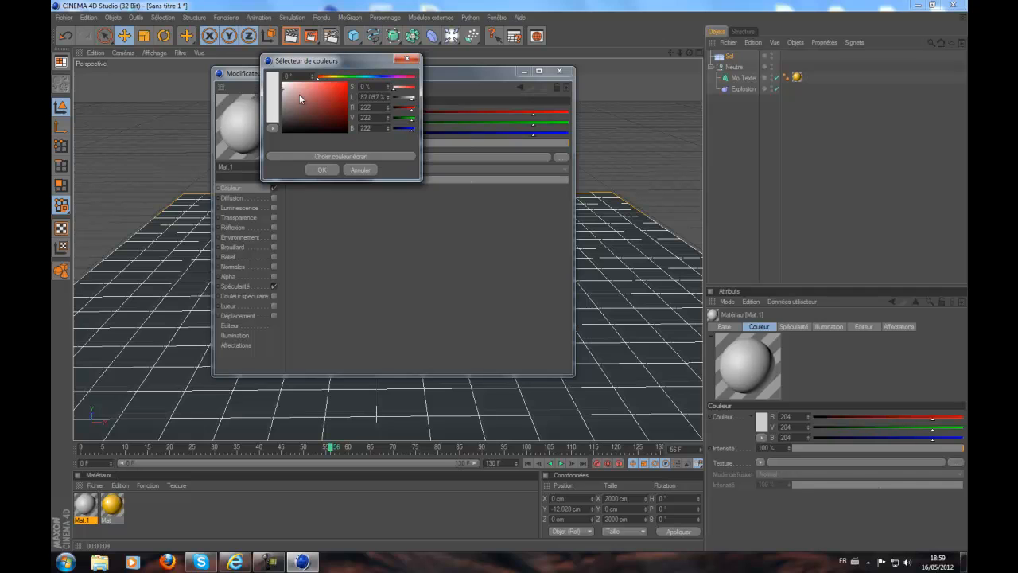
pyautogui.click(321, 169)
# Step: Enable reflection on the grey material with 20% intensity and close the material editor
pyautogui.click(273, 228)
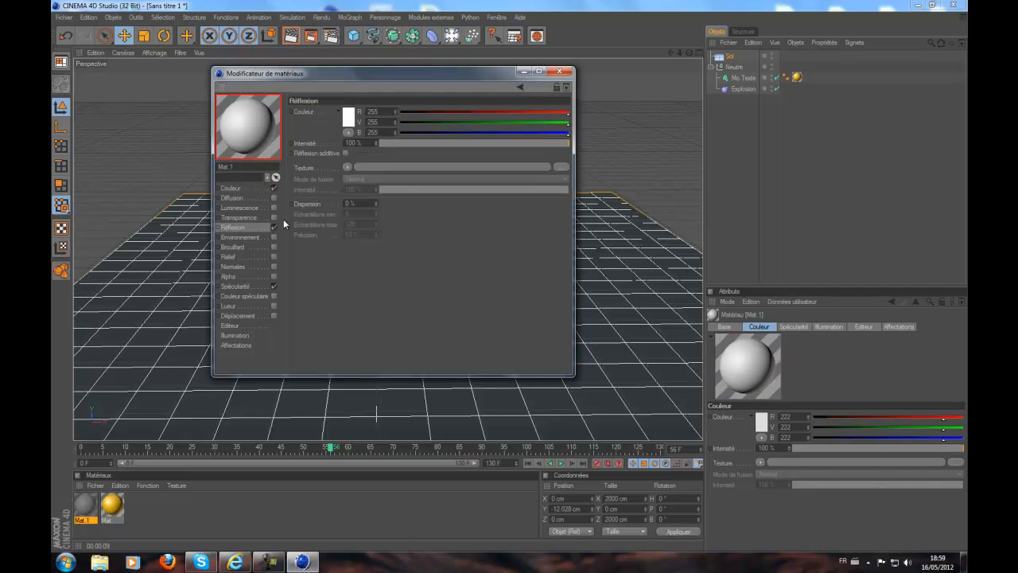
pyautogui.click(423, 145)
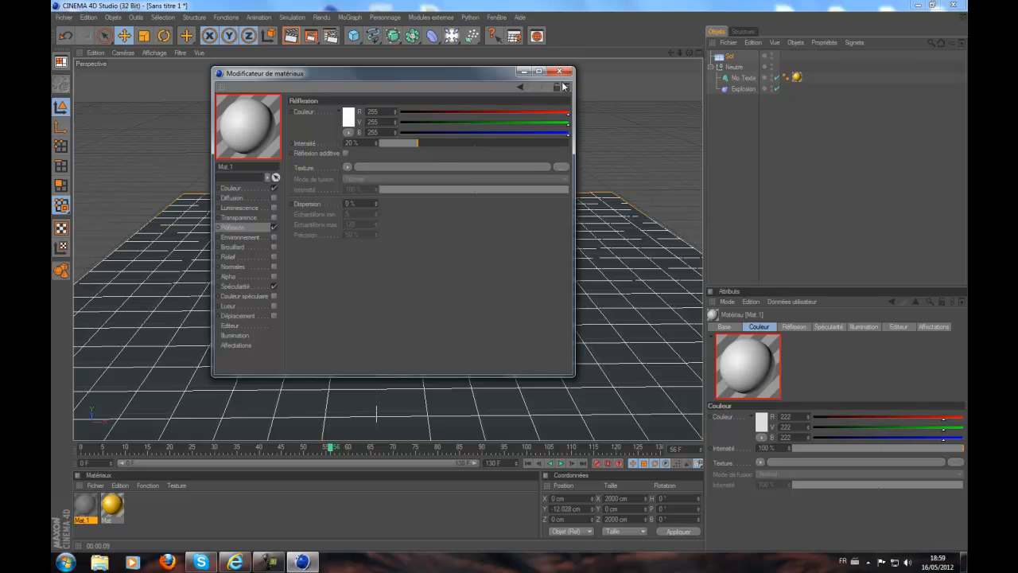
pyautogui.click(560, 71)
# Step: Apply the grey reflective material to the Sol floor and render a preview of the view
pyautogui.click(160, 513)
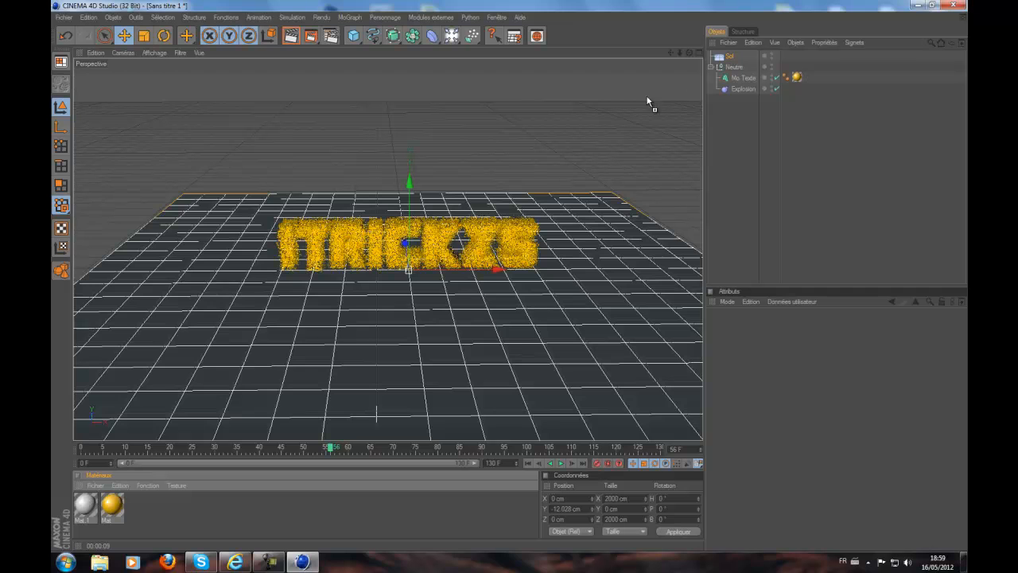
pyautogui.moveTo(732, 57); pyautogui.dragTo(730, 56)
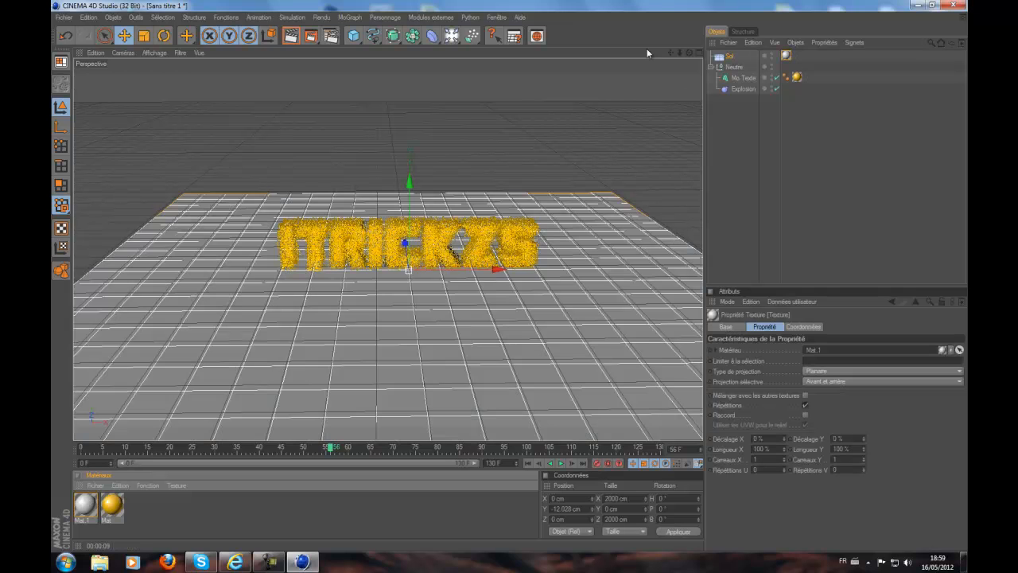
pyautogui.click(299, 38)
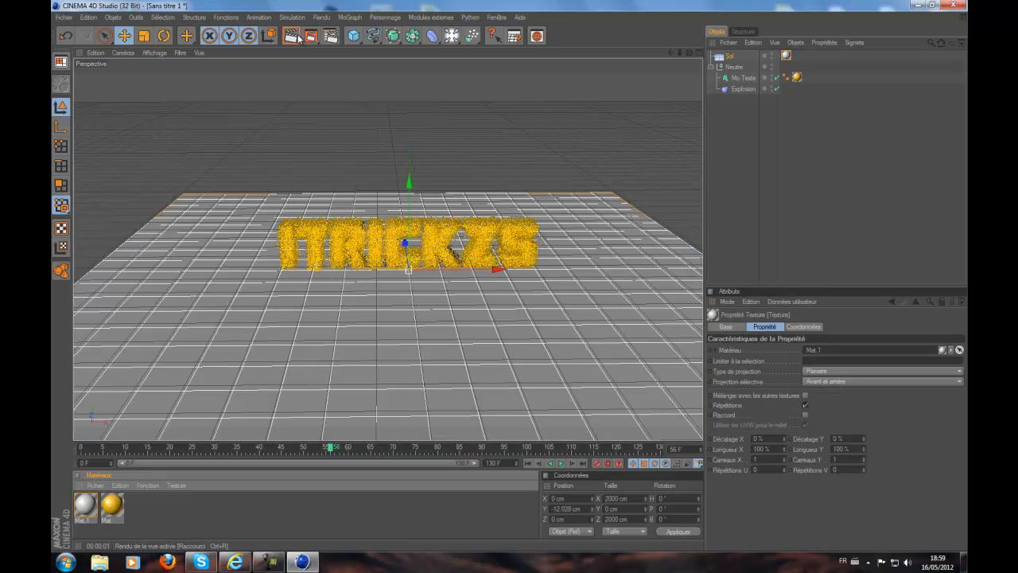
# Step: Go to frame 42 with nothing selected and render a preview of the active view
pyautogui.click(744, 181)
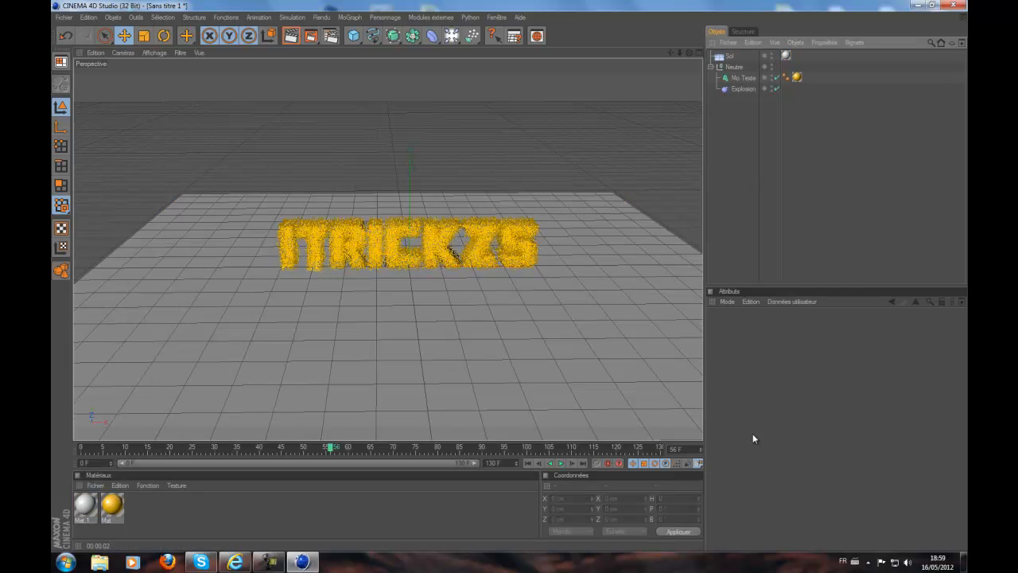
pyautogui.click(269, 448)
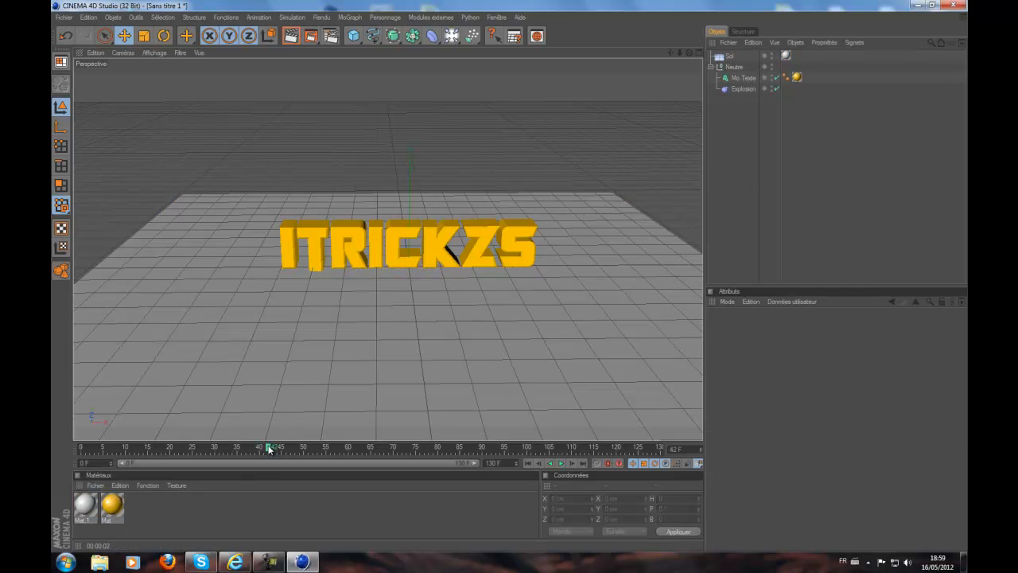
pyautogui.hotkey('ctrl', 'r')
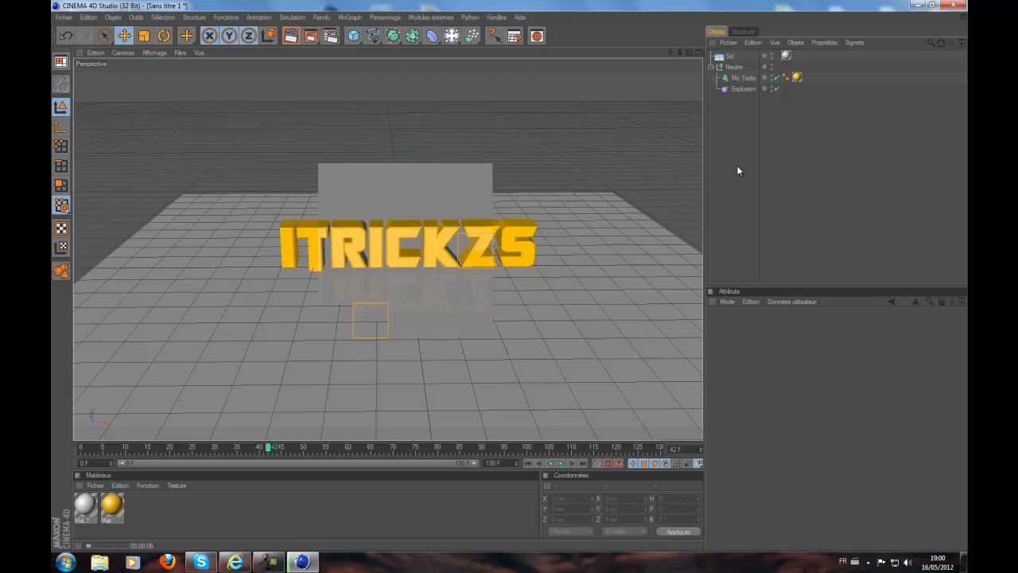
# Step: Examine the object and cap settings of the Mo Texte object
pyautogui.click(746, 78)
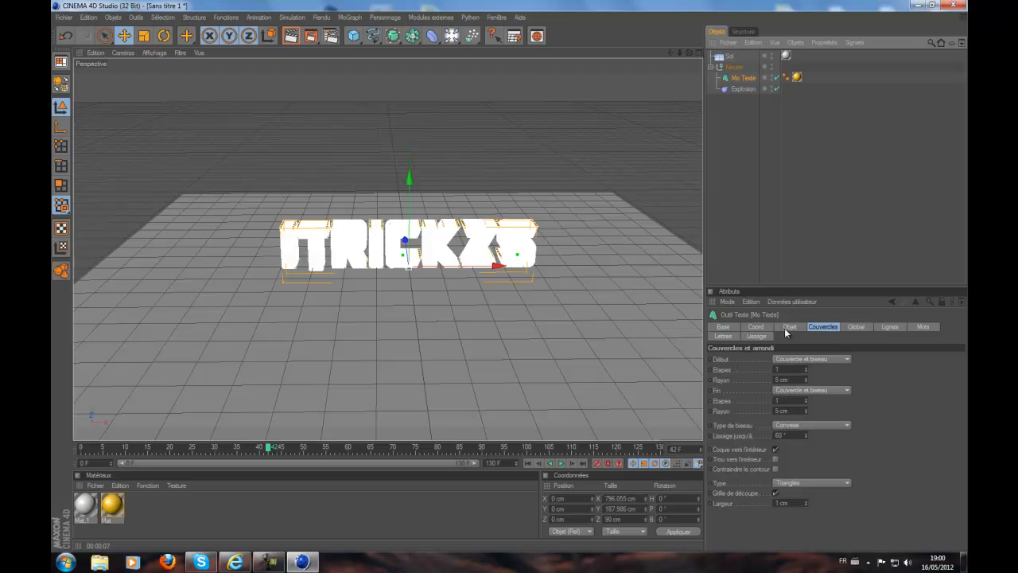
pyautogui.click(730, 57)
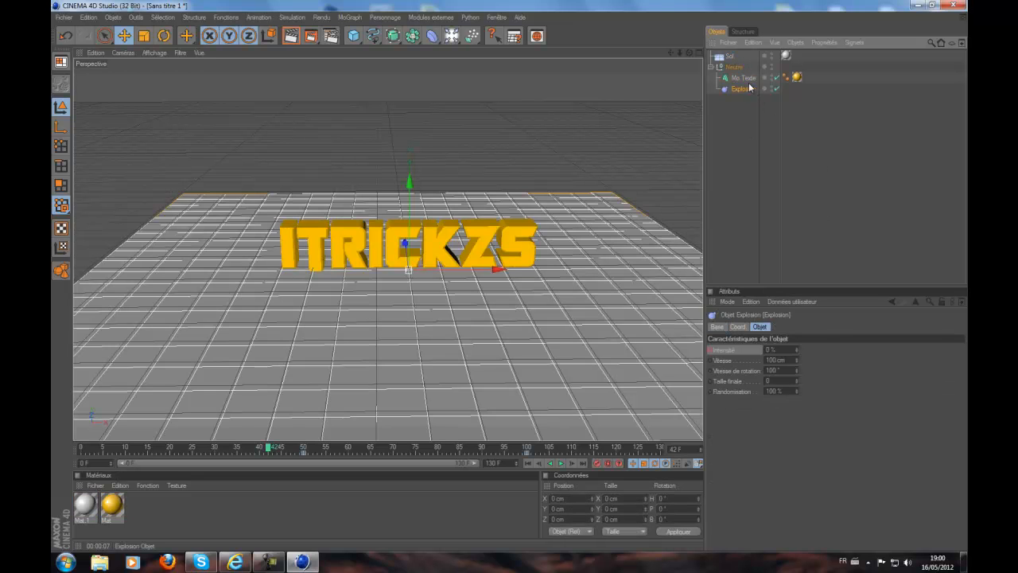
pyautogui.click(748, 80)
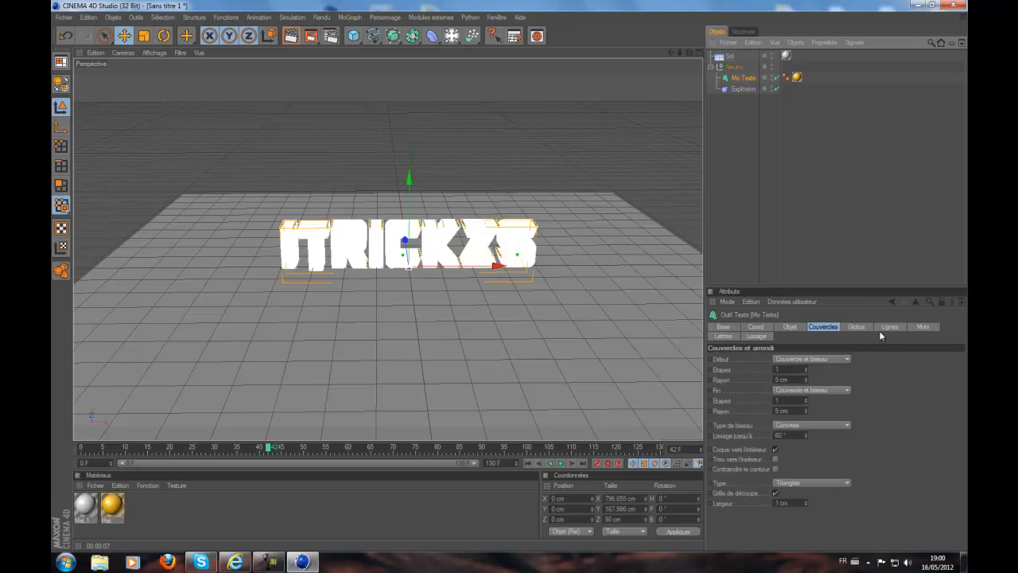
pyautogui.click(792, 326)
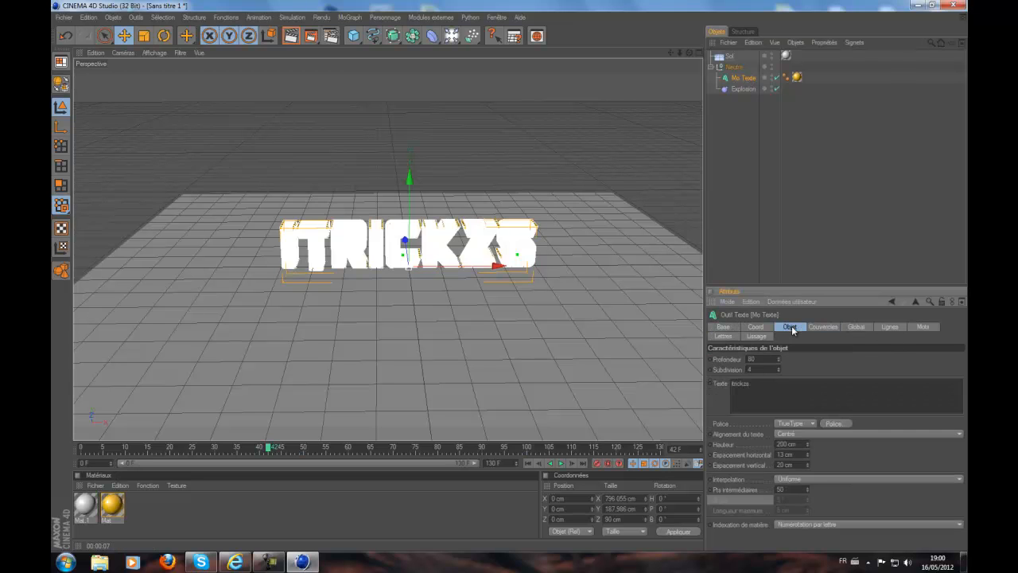
pyautogui.click(822, 326)
pyautogui.click(744, 159)
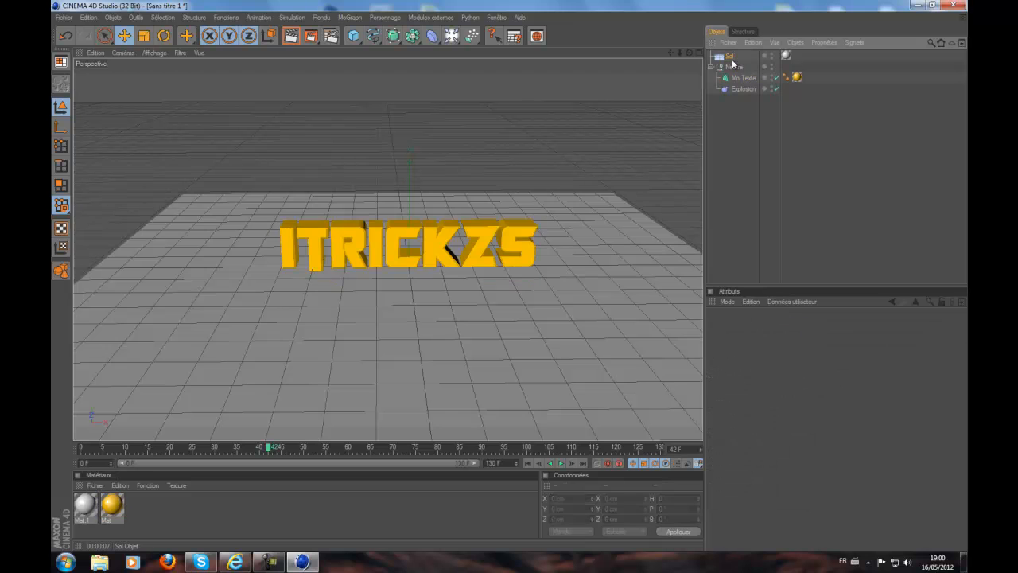
# Step: Lower the Sol floor beneath the text to a Y position of about -66 cm
pyautogui.click(728, 56)
pyautogui.click(745, 125)
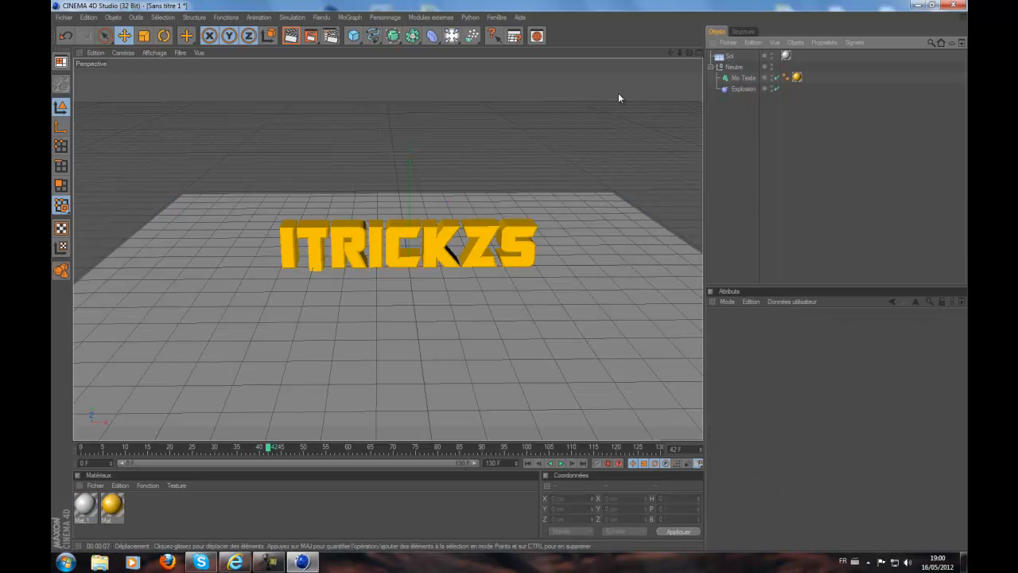
pyautogui.click(740, 54)
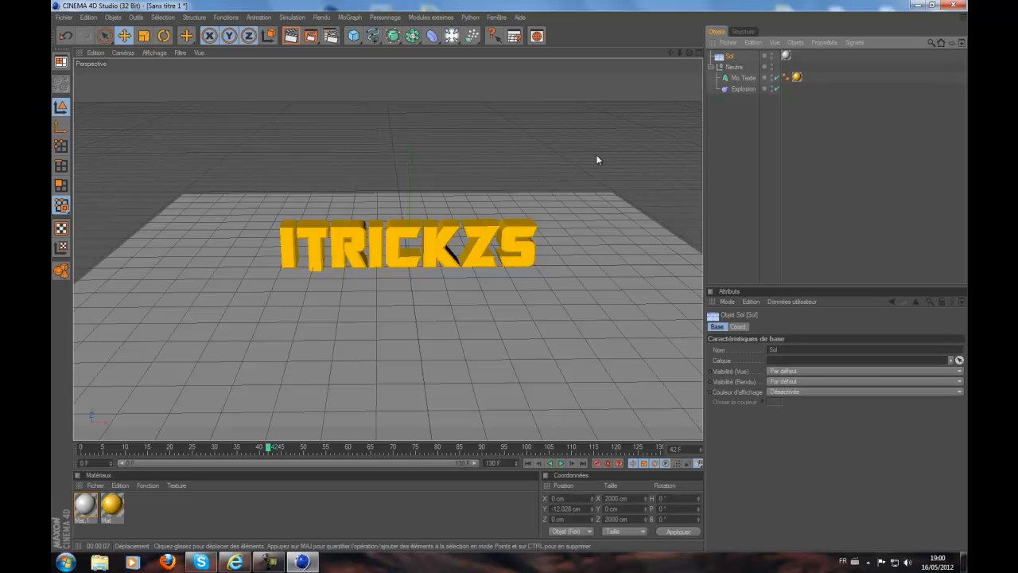
pyautogui.moveTo(507, 294); pyautogui.dragTo(510, 281)
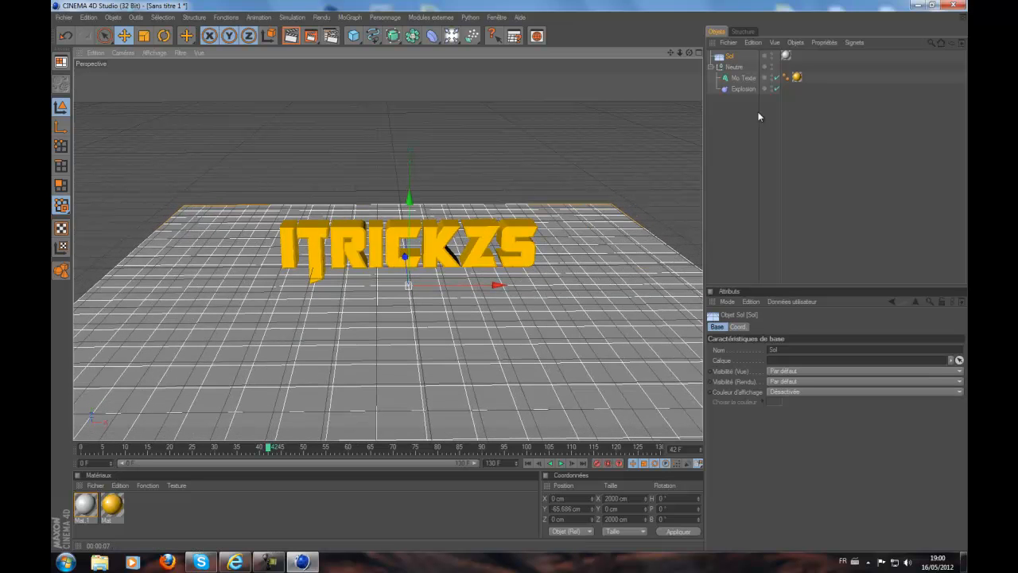
pyautogui.click(725, 134)
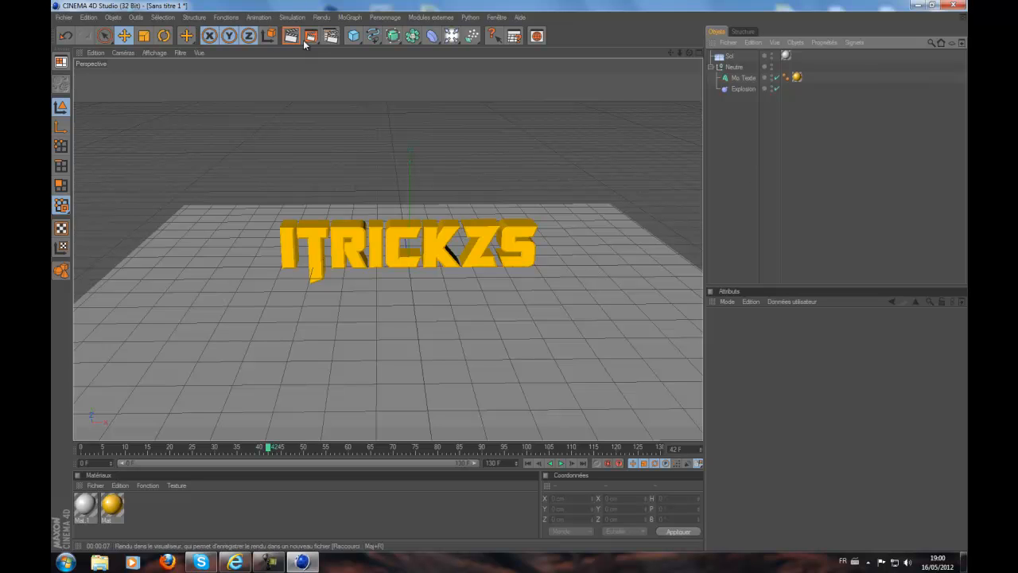
# Step: Add an omni light and place it in front of the text at about X -332, Y 27, Z -447 cm
pyautogui.click(451, 36)
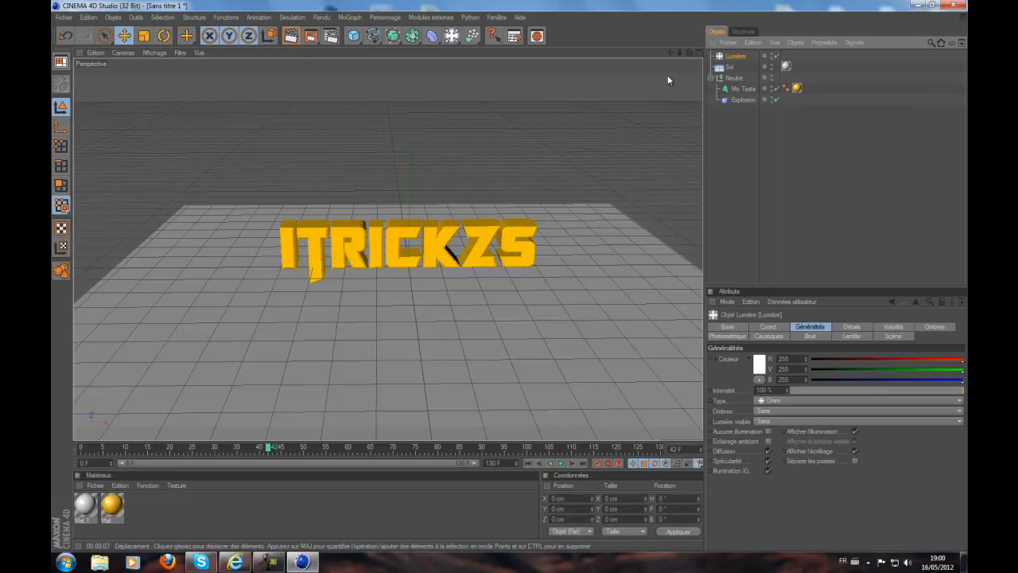
pyautogui.moveTo(688, 53); pyautogui.dragTo(684, 62)
pyautogui.press('Left')
pyautogui.press('Left')
pyautogui.press('Left')
pyautogui.press('Left')
pyautogui.press('Left')
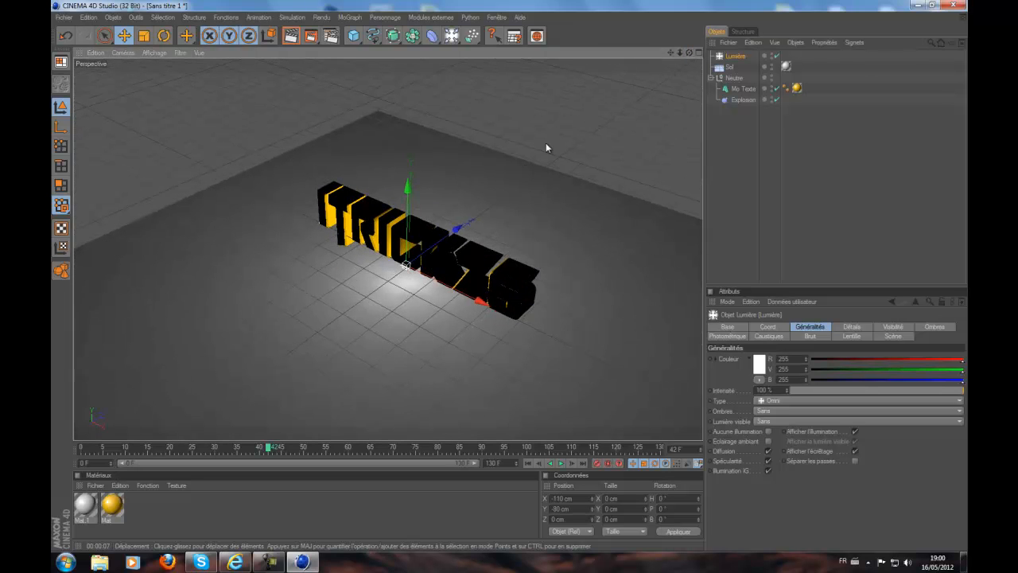
pyautogui.moveTo(510, 279)
pyautogui.mouseDown()
pyautogui.moveTo(474, 307)
pyautogui.moveTo(519, 249)
pyautogui.moveTo(518, 263)
pyautogui.mouseUp()
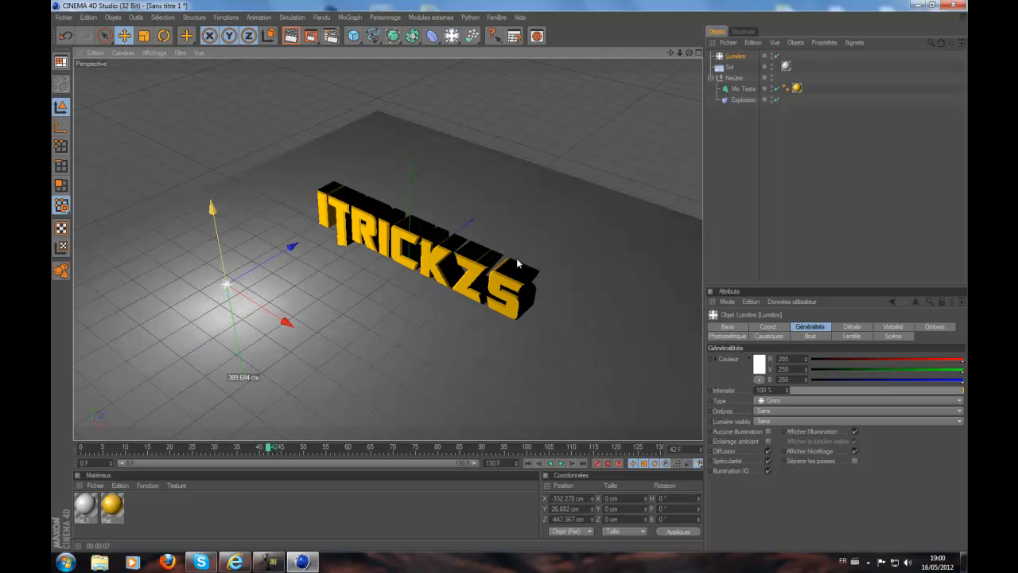
# Step: Give the light soft shadows with Masques d'ombres (ombres diffuses) and set the shadow density to 60%
pyautogui.keyDown('alt'); pyautogui.moveTo(578, 264); pyautogui.dragTo(423, 382); pyautogui.keyUp('alt')
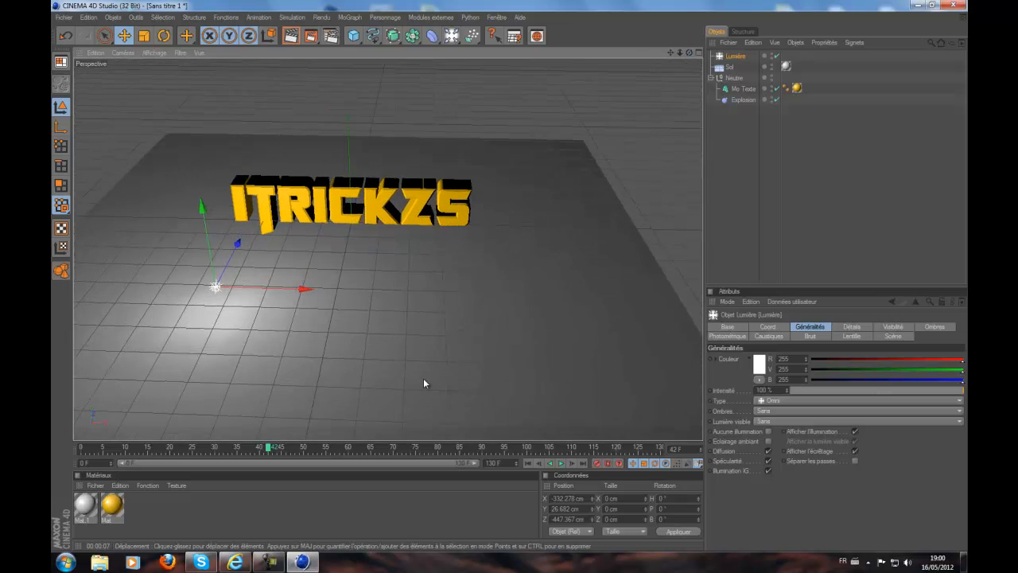
pyautogui.scroll(5, 425, 383)
pyautogui.moveTo(688, 54); pyautogui.dragTo(508, 277)
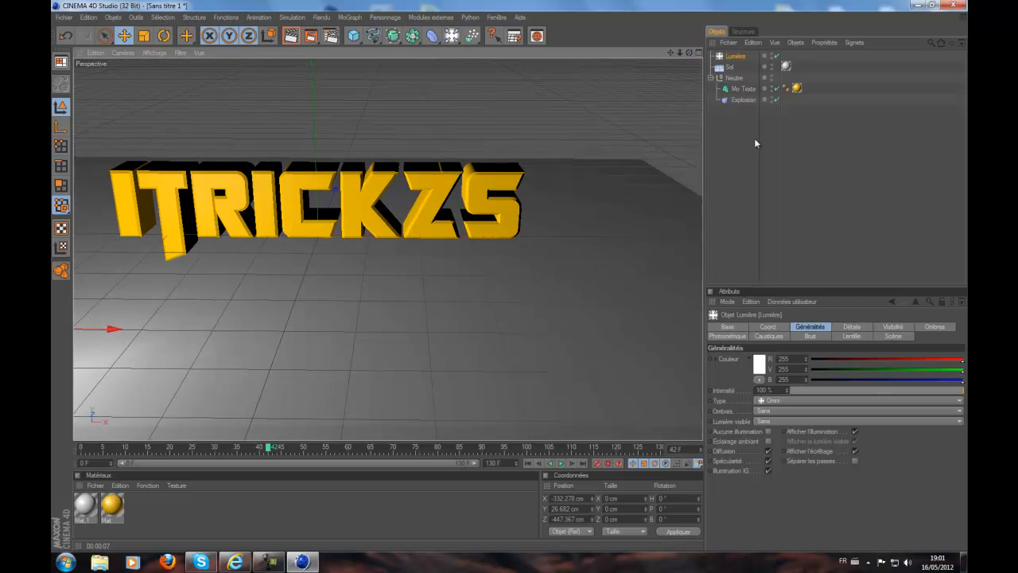
pyautogui.click(928, 326)
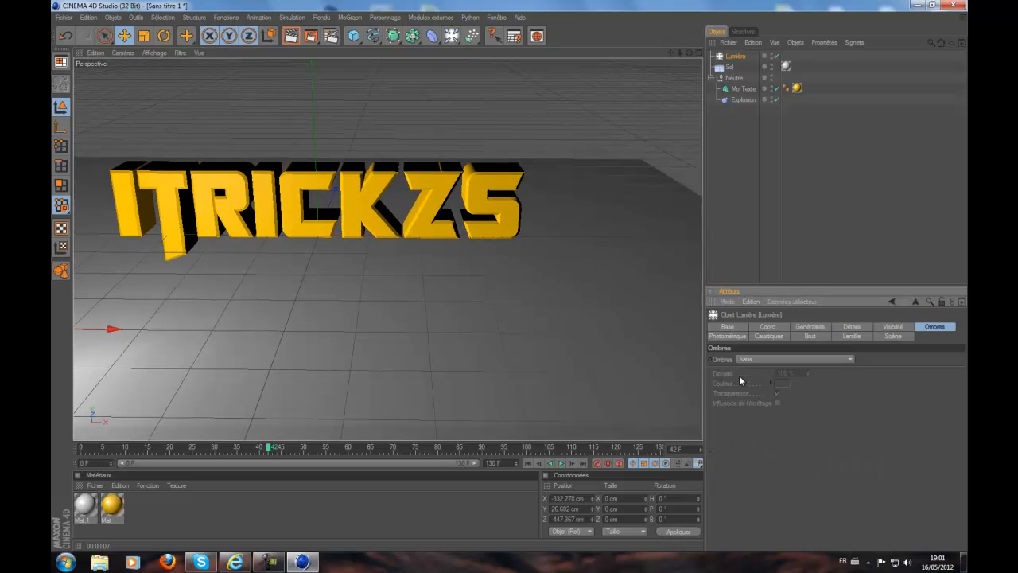
pyautogui.click(747, 360)
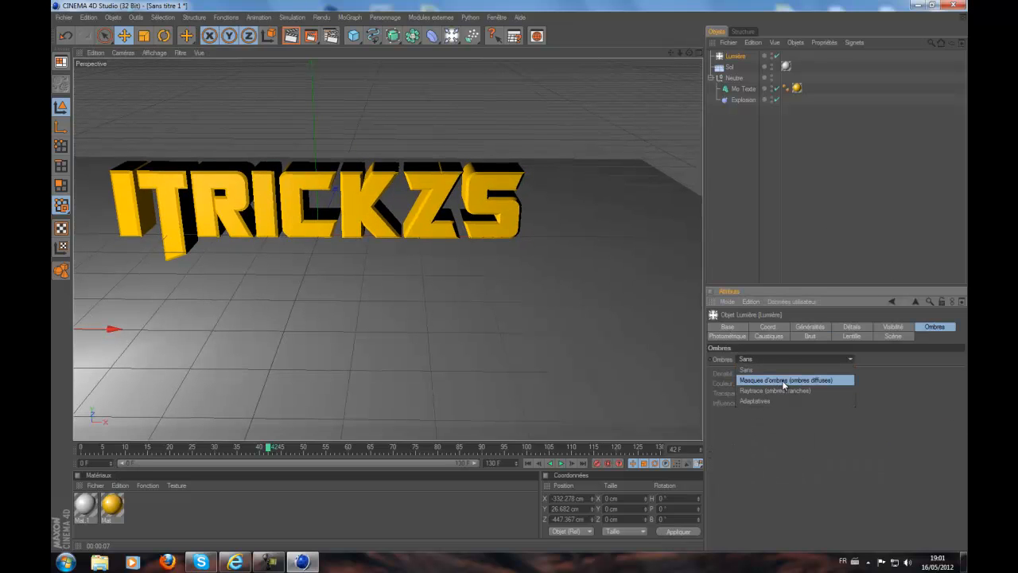
pyautogui.click(782, 380)
pyautogui.write('60')
pyautogui.press('Return')
pyautogui.moveTo(679, 53); pyautogui.dragTo(509, 274)
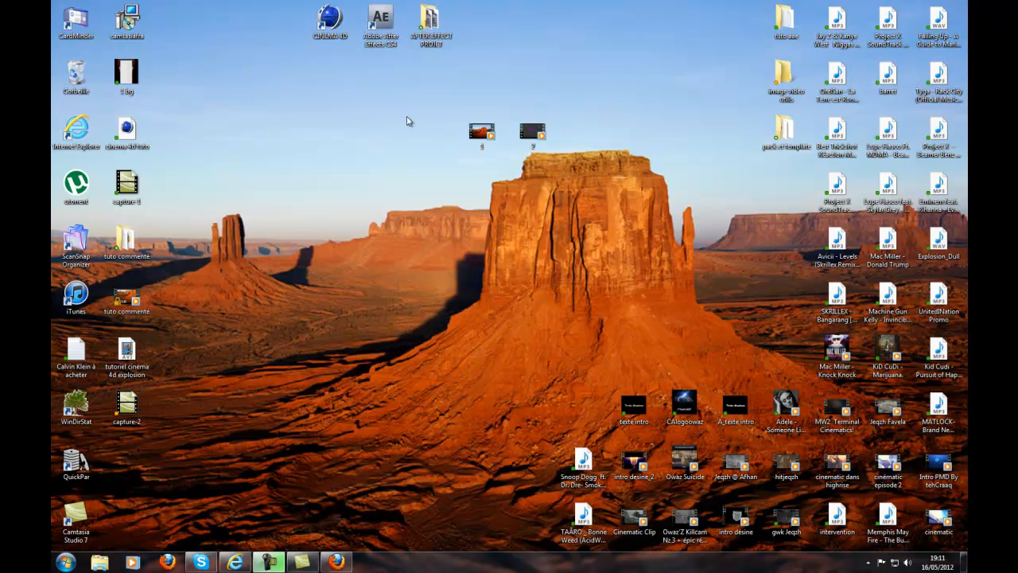
pyautogui.moveTo(372, 79); pyautogui.dragTo(643, 151)
pyautogui.click(635, 184)
pyautogui.moveTo(651, 204); pyautogui.dragTo(454, 114)
pyautogui.click(424, 96)
pyautogui.moveTo(389, 90); pyautogui.dragTo(595, 166)
pyautogui.click(663, 236)
pyautogui.moveTo(390, 76); pyautogui.dragTo(672, 195)
pyautogui.click(606, 231)
pyautogui.moveTo(672, 243); pyautogui.dragTo(419, 76)
pyautogui.click(437, 392)
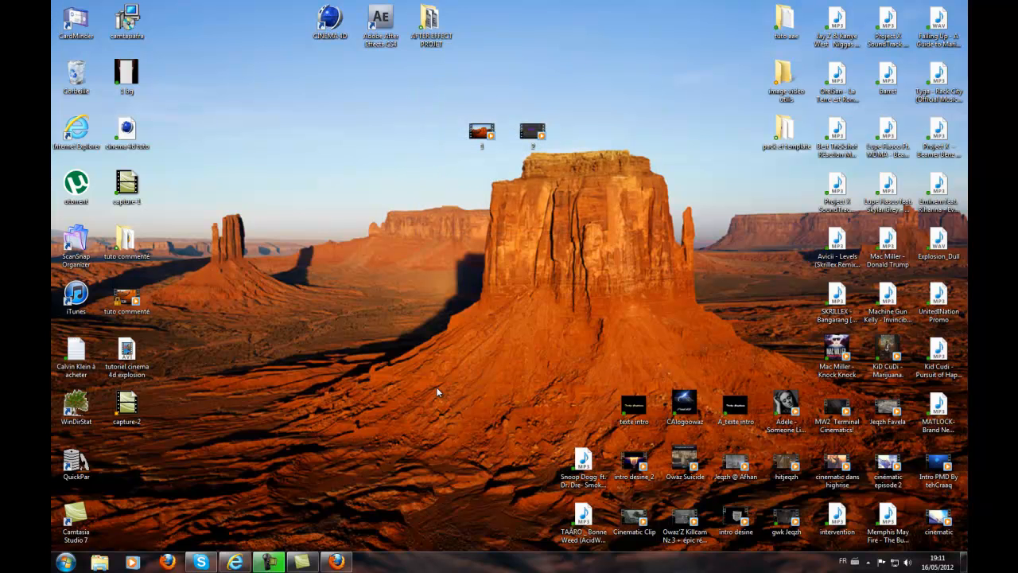